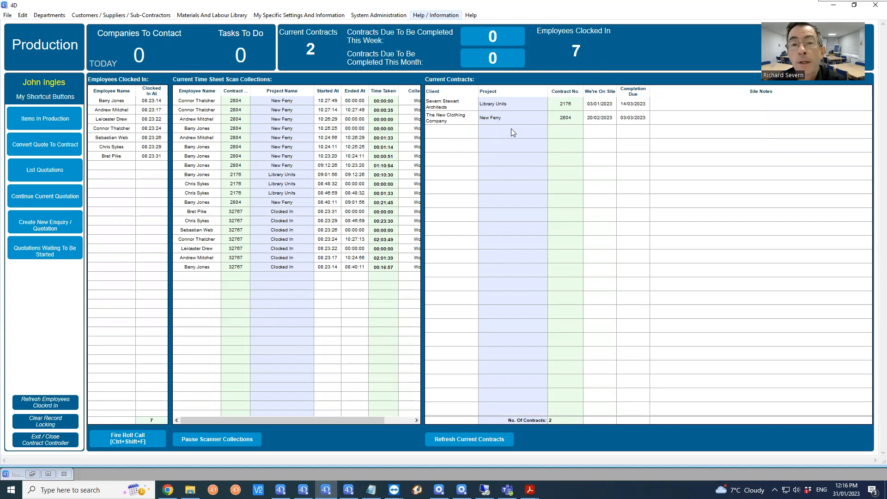
Open New Ferry contract 2804 and list its eight bill items with costs to date.
{"action": "left_click", "coordinate": [537, 118]}
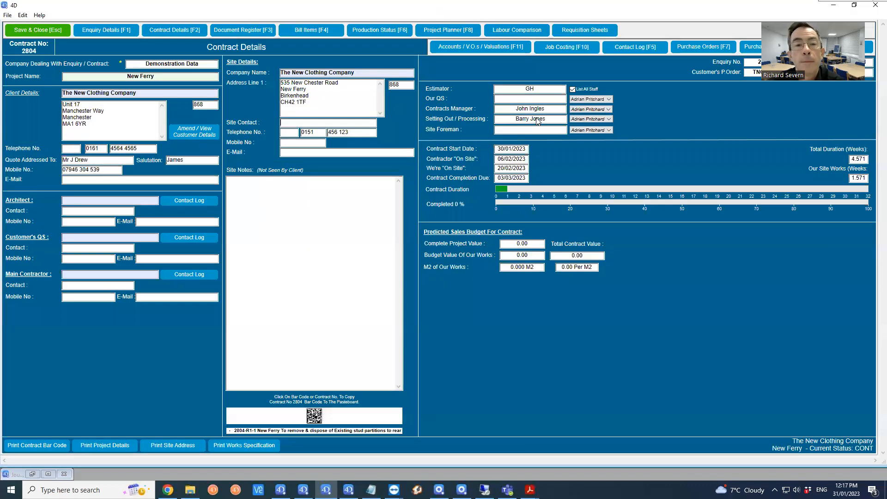
{"action": "left_click", "coordinate": [312, 30]}
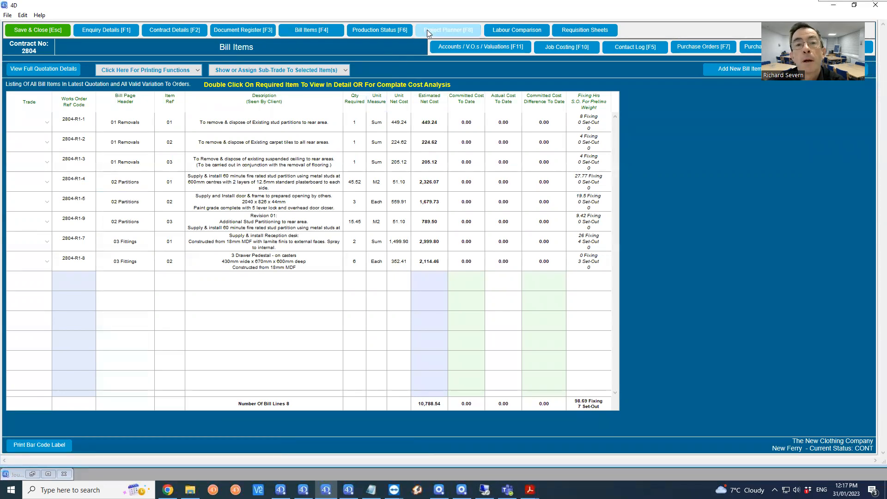
Show the Production Status grid for contract 2804's eight items with scheduled hours and balances.
{"action": "left_click", "coordinate": [389, 32]}
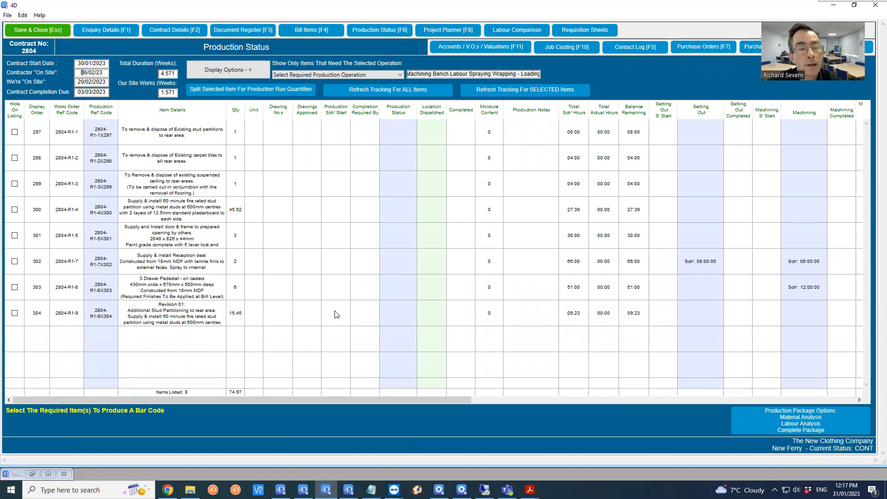
Select items 297, 298, 299 and 304 and hide them from the production list.
{"action": "left_click", "coordinate": [175, 138]}
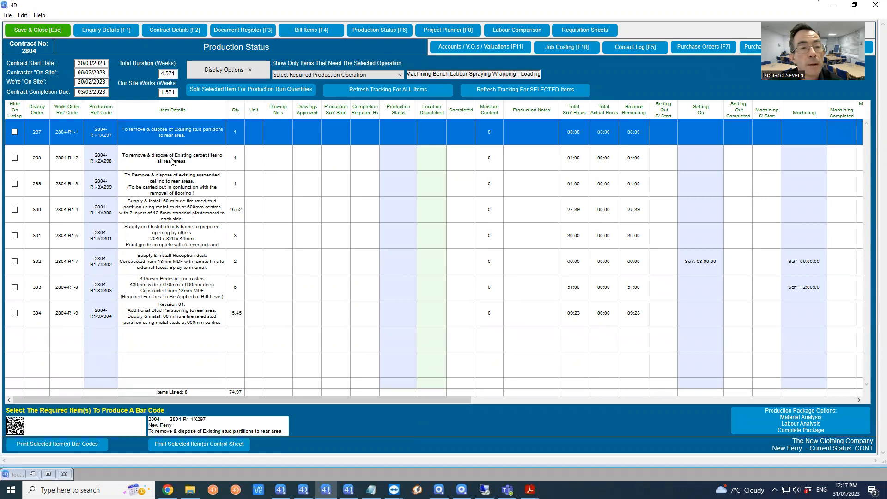
{"action": "left_click", "coordinate": [172, 164], "text": "ctrl"}
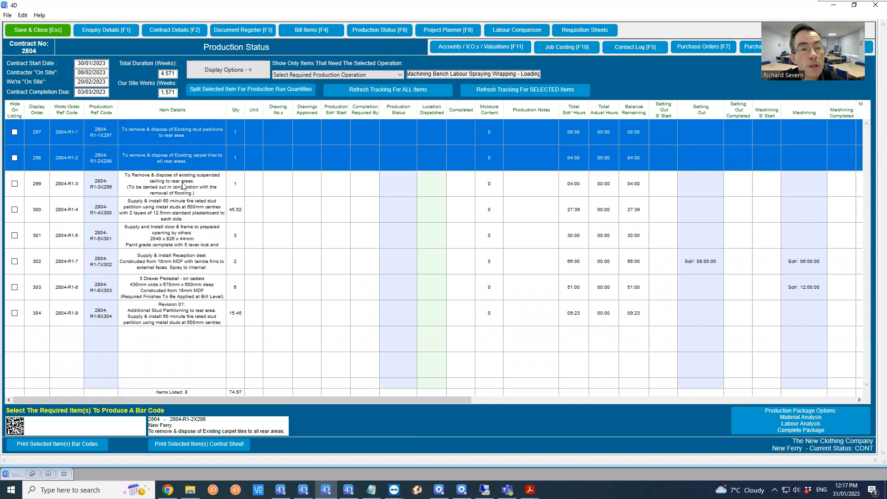
{"action": "left_click", "coordinate": [183, 185], "text": "ctrl"}
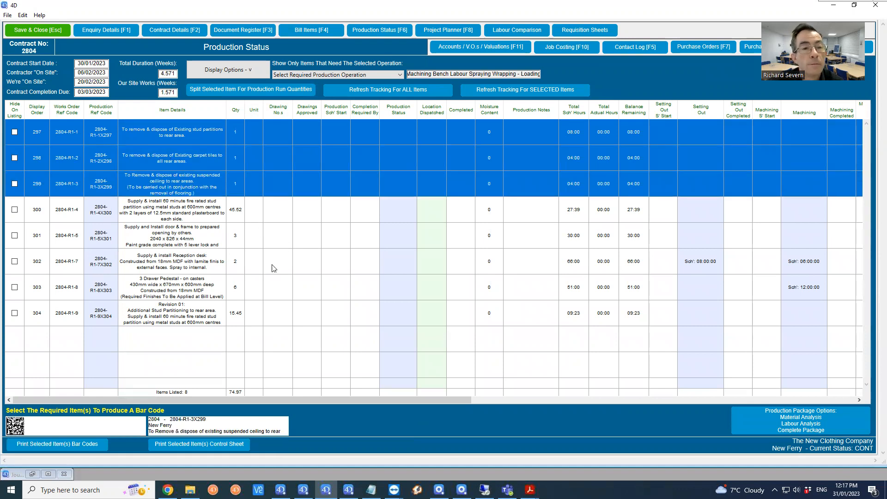
{"action": "left_click", "coordinate": [184, 316], "text": "ctrl"}
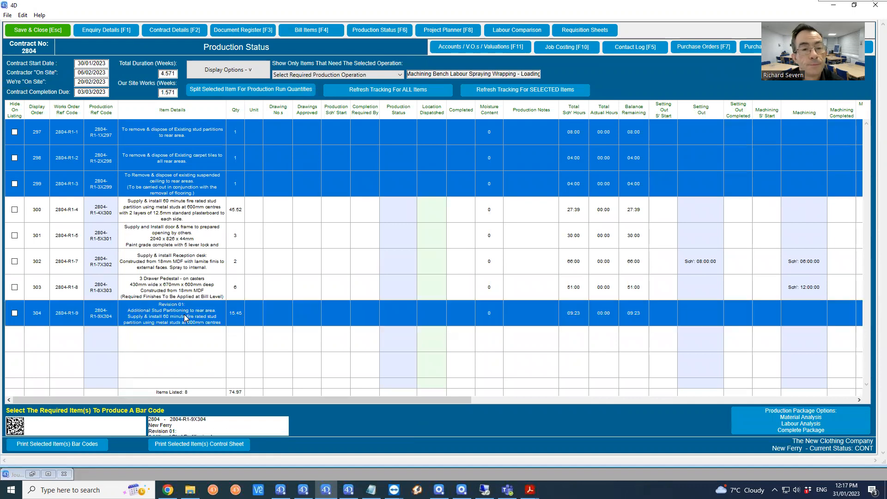
{"action": "left_click", "coordinate": [238, 71]}
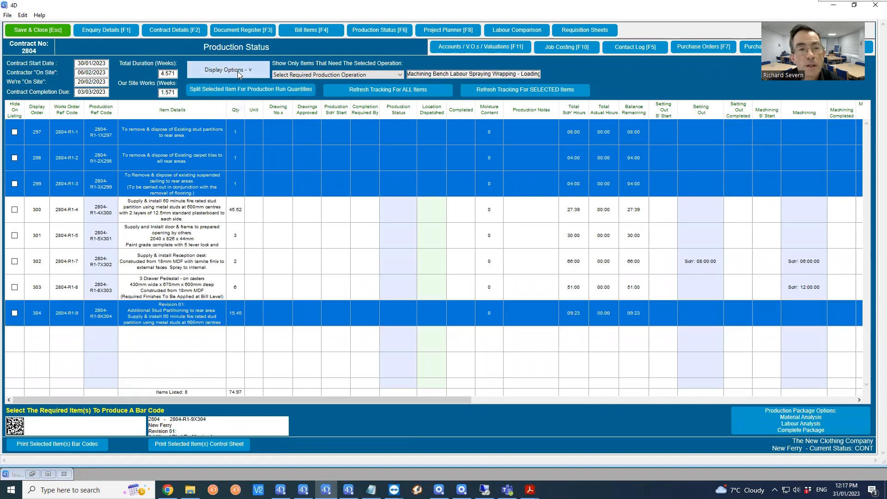
{"action": "left_click", "coordinate": [256, 133]}
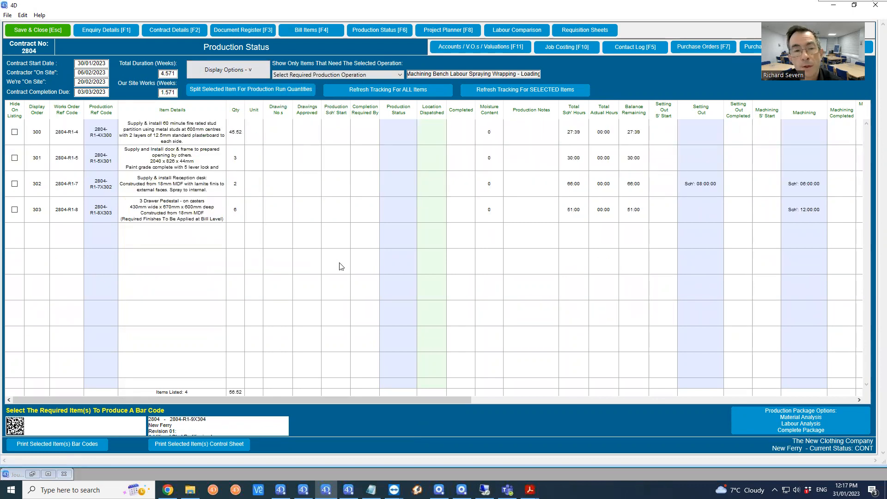
{"action": "left_click", "coordinate": [317, 29]}
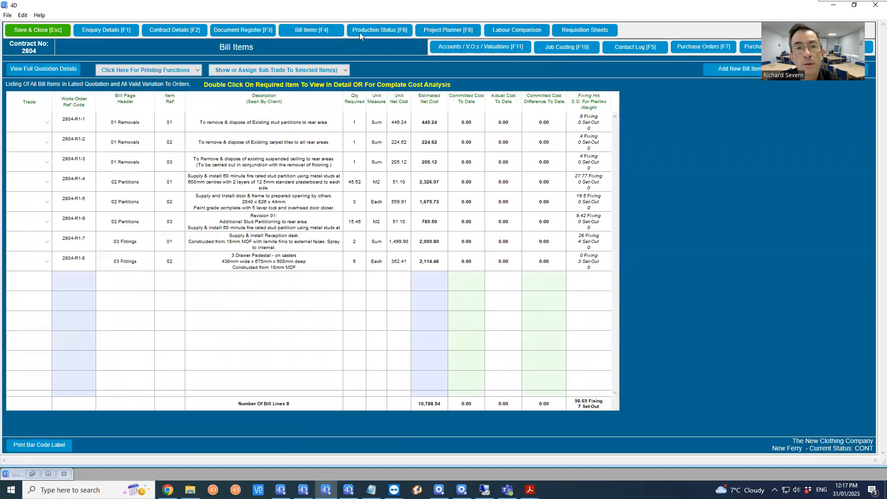
{"action": "left_click", "coordinate": [359, 32]}
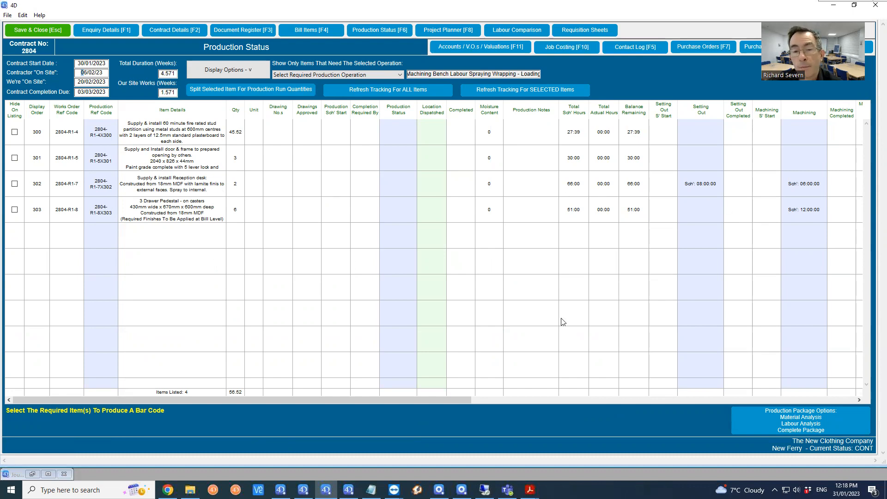
{"action": "left_click_drag", "start_coordinate": [438, 401], "coordinate": [758, 401]}
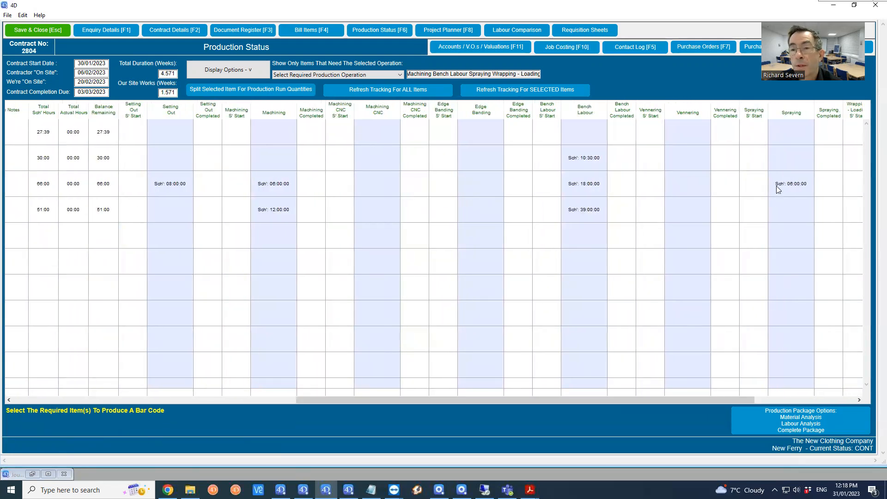
{"action": "left_click_drag", "start_coordinate": [368, 399], "coordinate": [63, 369]}
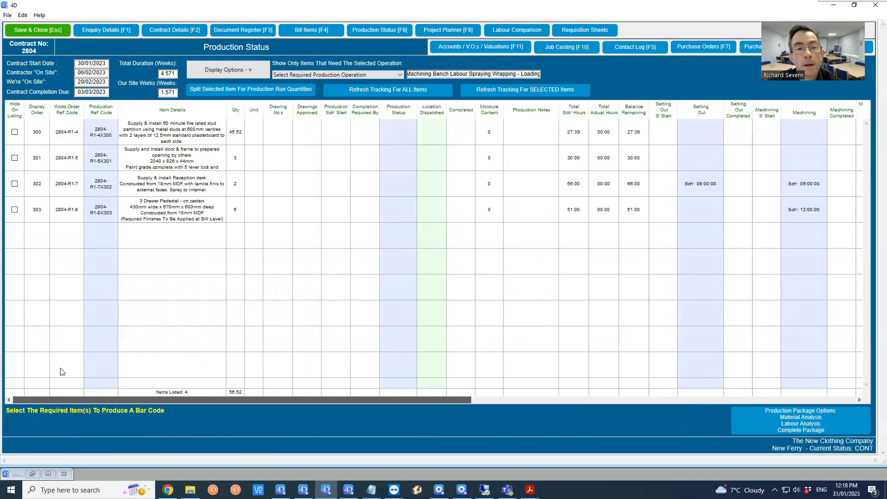
Open item 2804-R1-7's production details and set Setting Out scheduled hours to 7.
{"action": "double_click", "coordinate": [358, 189]}
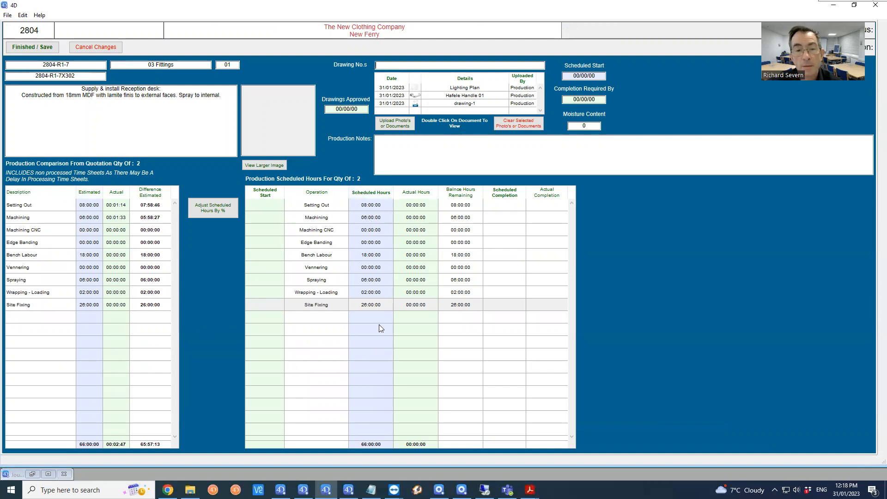
{"action": "left_click", "coordinate": [365, 209]}
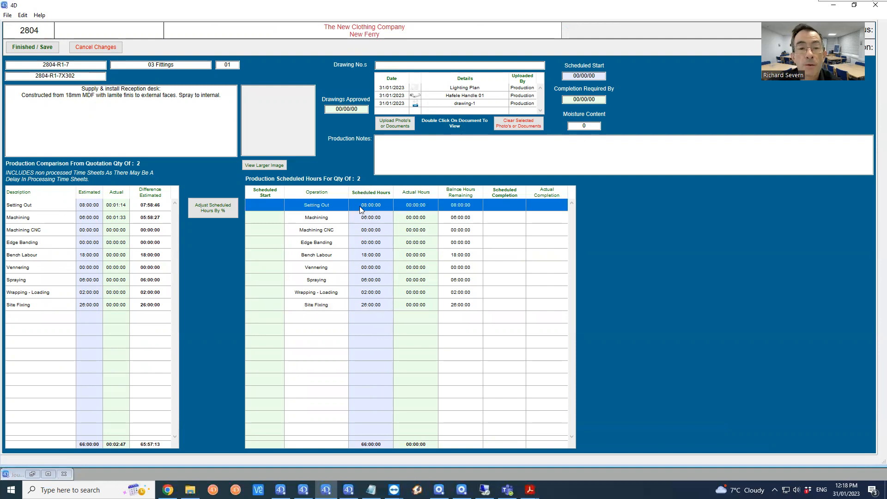
{"action": "left_click", "coordinate": [368, 210]}
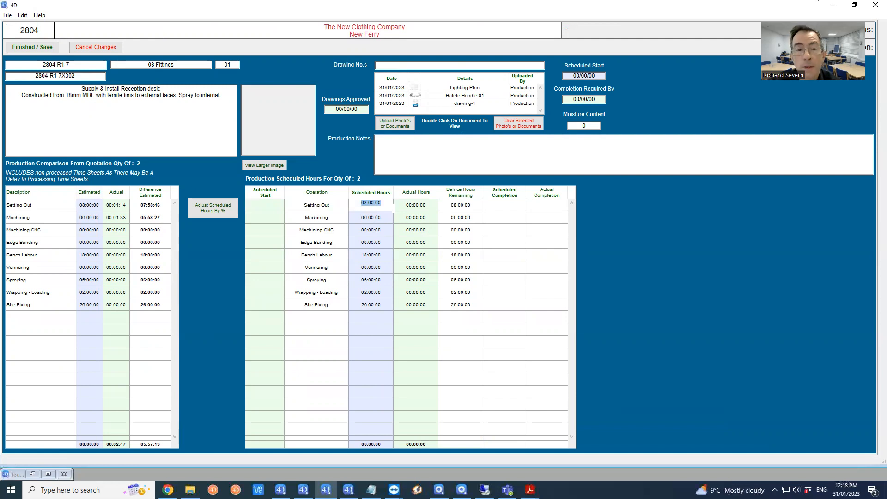
{"action": "type", "text": "7"}
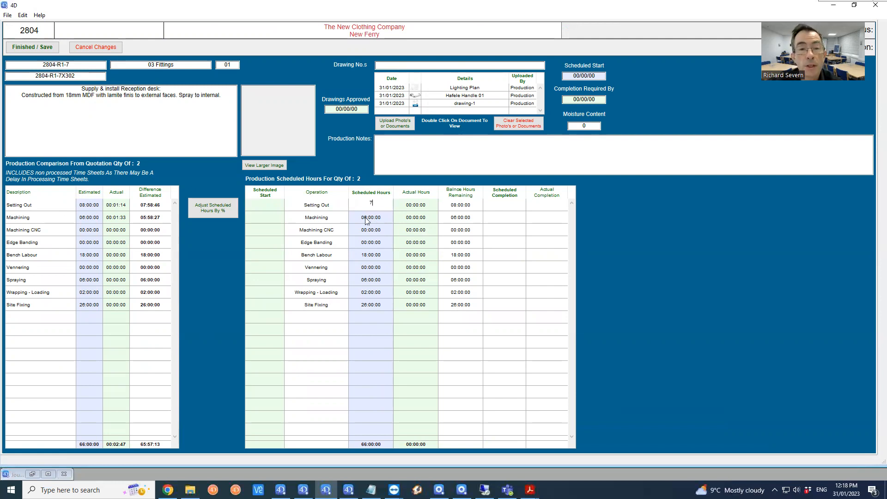
Set Machining scheduled hours to 5:30 and bring up the Adjust Scheduled Hours By % prompt.
{"action": "left_click", "coordinate": [366, 220]}
{"action": "left_click", "coordinate": [362, 220]}
{"action": "type", "text": "5"}
{"action": "type", "text": ".30"}
{"action": "key", "text": "Tab"}
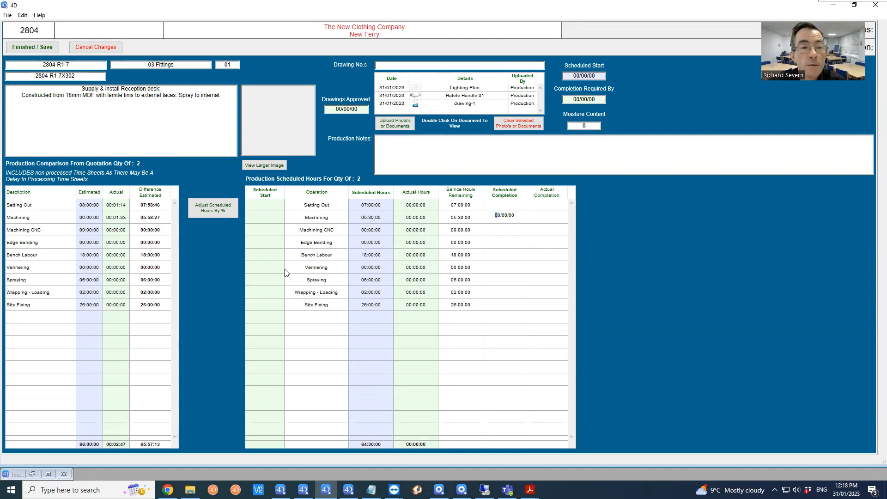
{"action": "left_click", "coordinate": [209, 210]}
{"action": "left_click", "coordinate": [442, 126]}
Change the adjustment from -5 to -4 percent and apply it to all scheduled hours.
{"action": "key", "text": "BackSpace"}
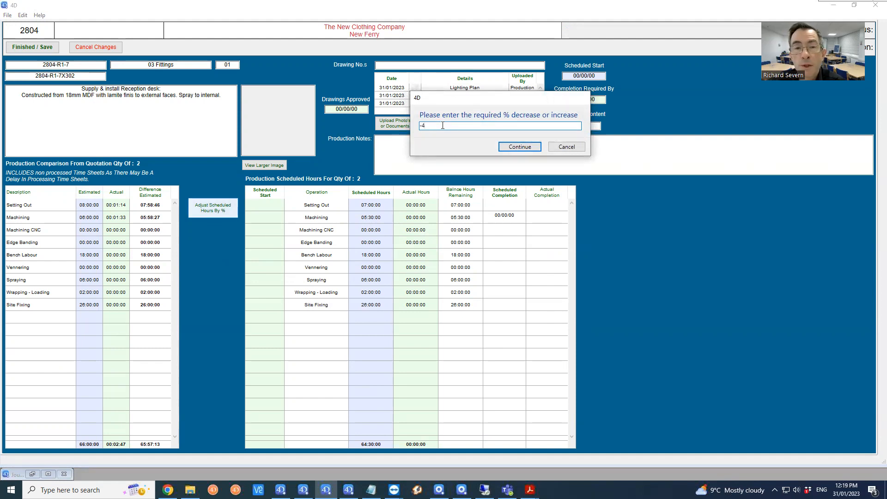
{"action": "left_click", "coordinate": [519, 146]}
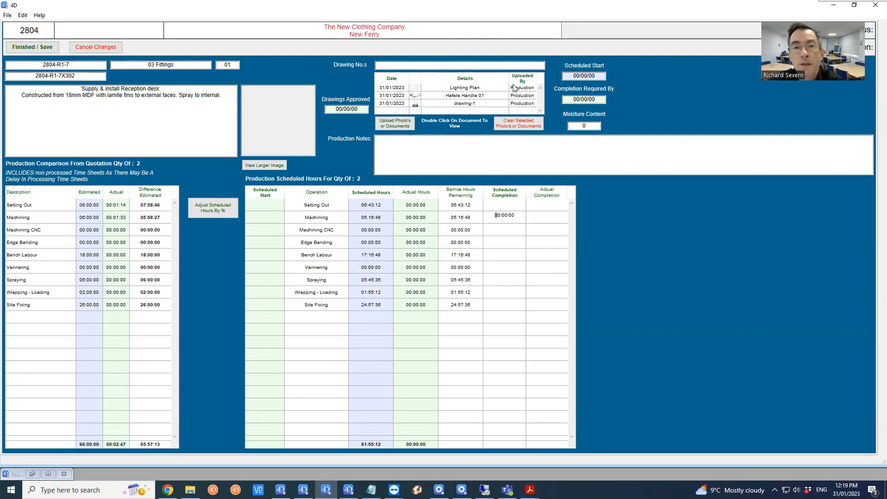
Enter drawing number DRW001-Rev A for the reception desk item.
{"action": "left_click", "coordinate": [426, 67]}
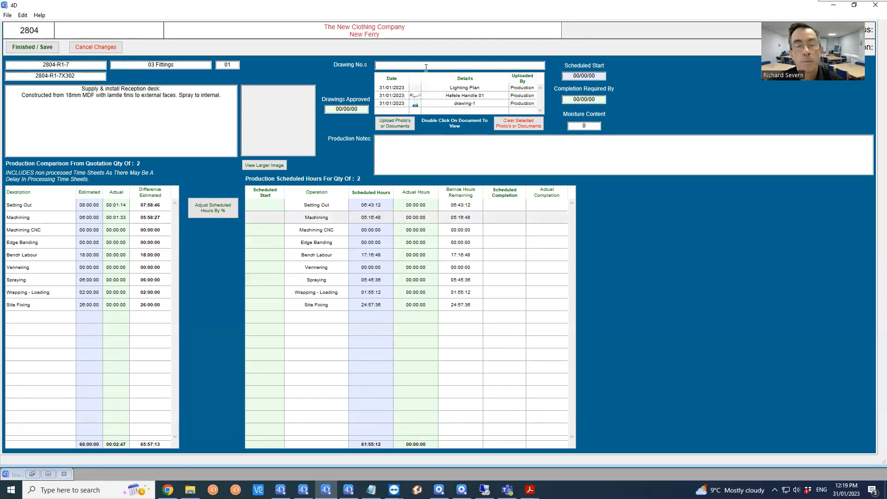
{"action": "type", "text": "DW"}
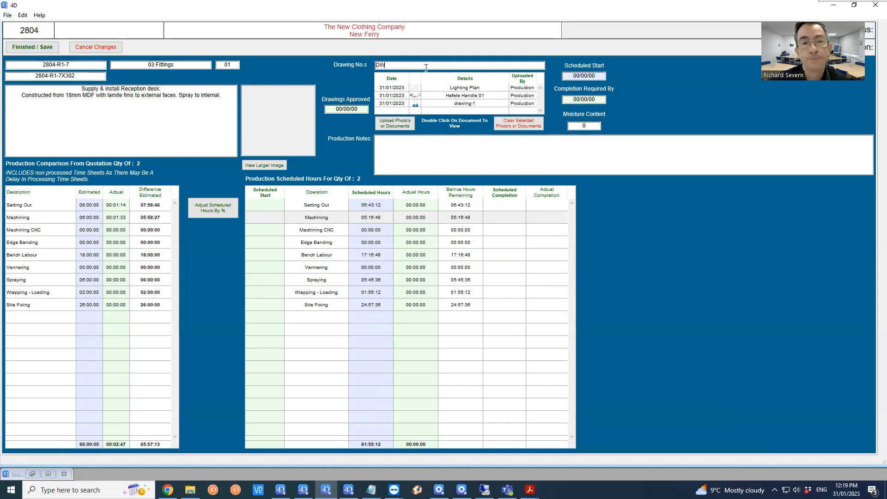
{"action": "key", "text": "BackSpace"}
{"action": "type", "text": "RW001-R"}
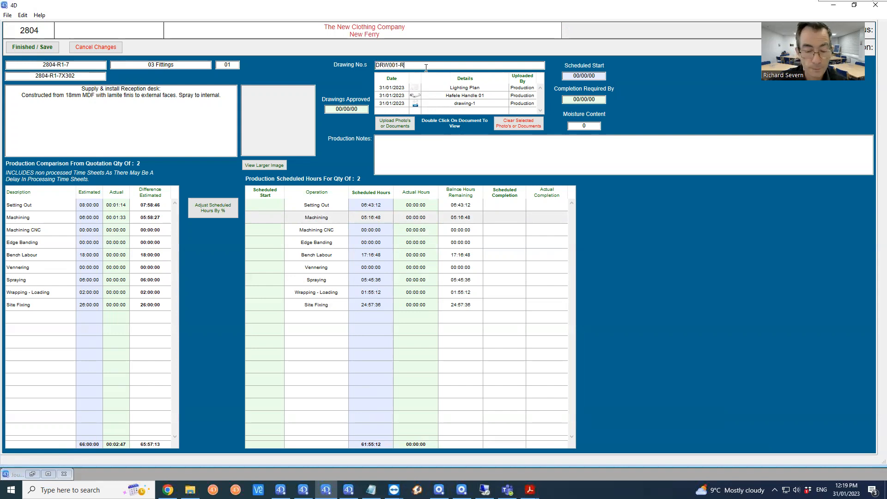
{"action": "type", "text": "ev'A"}
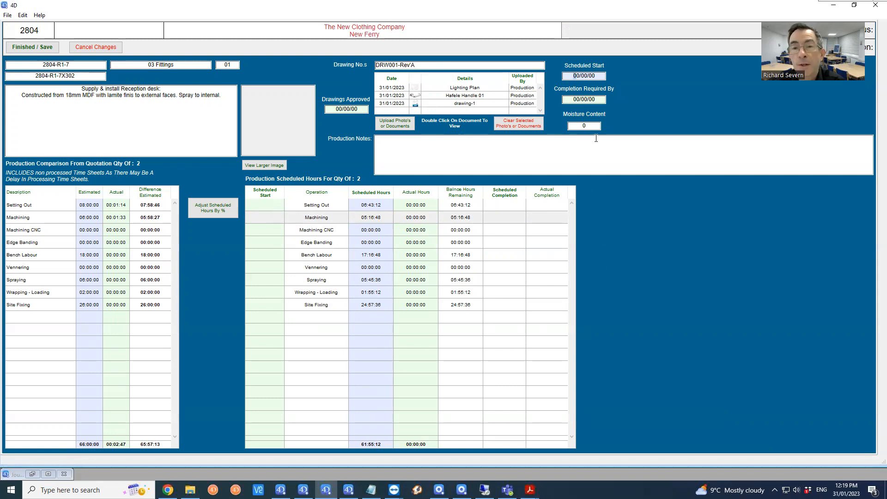
Set scheduled start 02/02/2023, completion required by 10/02/2023, and drawings approved 02/02/2023.
{"action": "type", "text": "02/02/"}
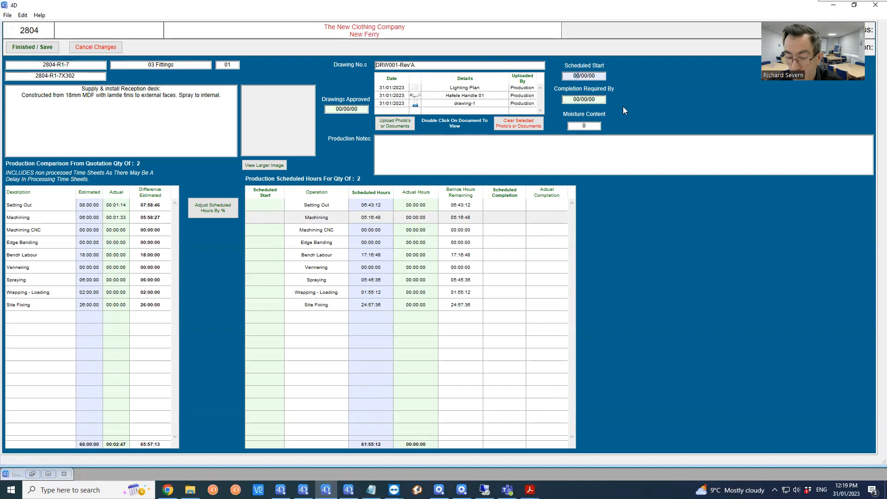
{"action": "type", "text": "2023"}
{"action": "key", "text": "Tab"}
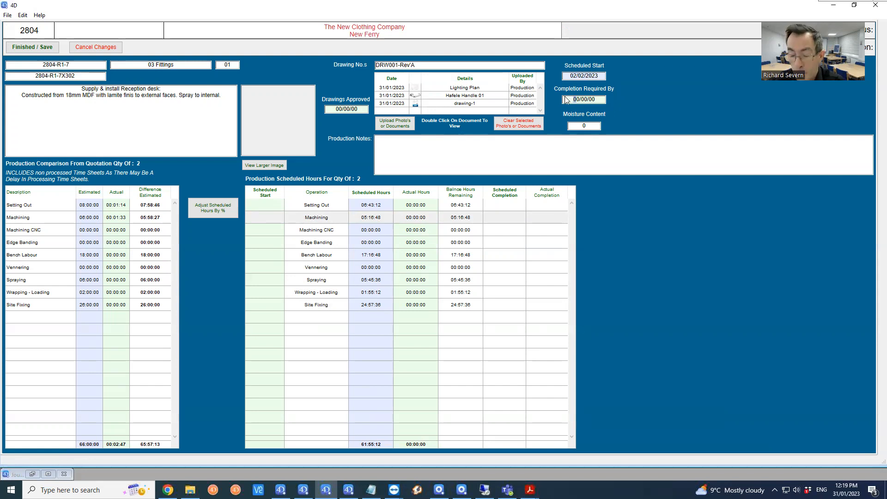
{"action": "type", "text": "10/02/"}
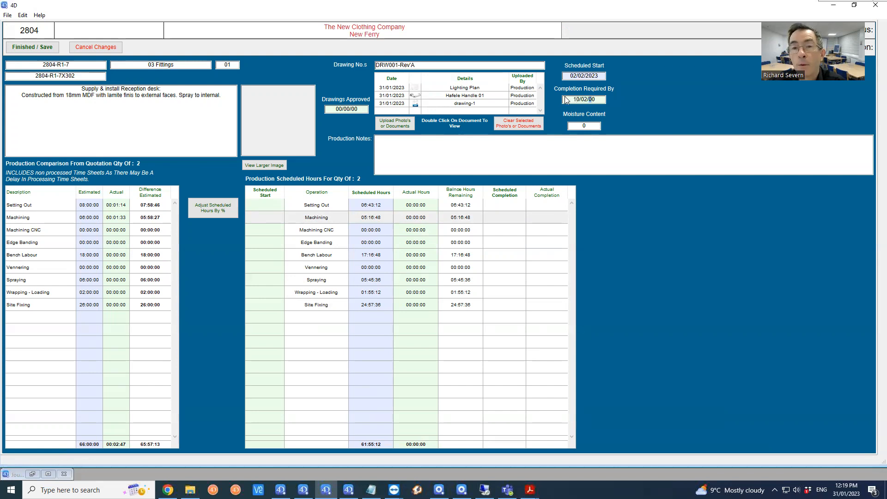
{"action": "type", "text": "2023"}
{"action": "key", "text": "Tab"}
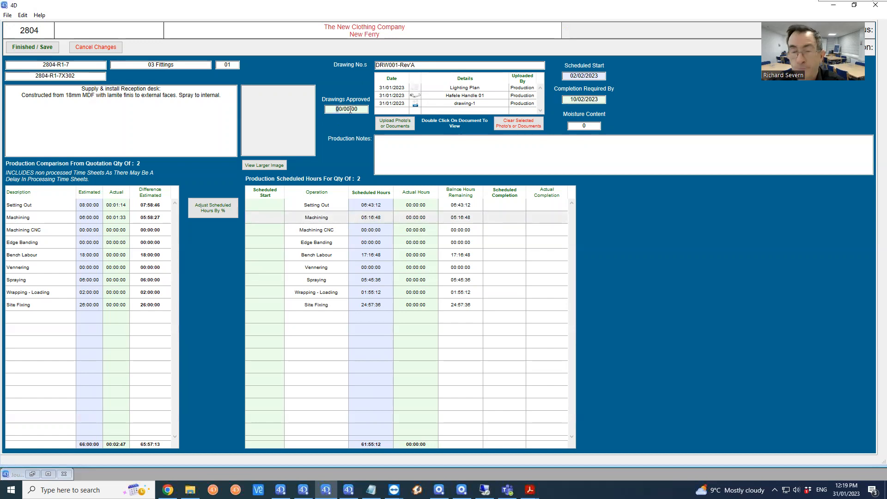
{"action": "type", "text": "020223"}
{"action": "key", "text": "Tab"}
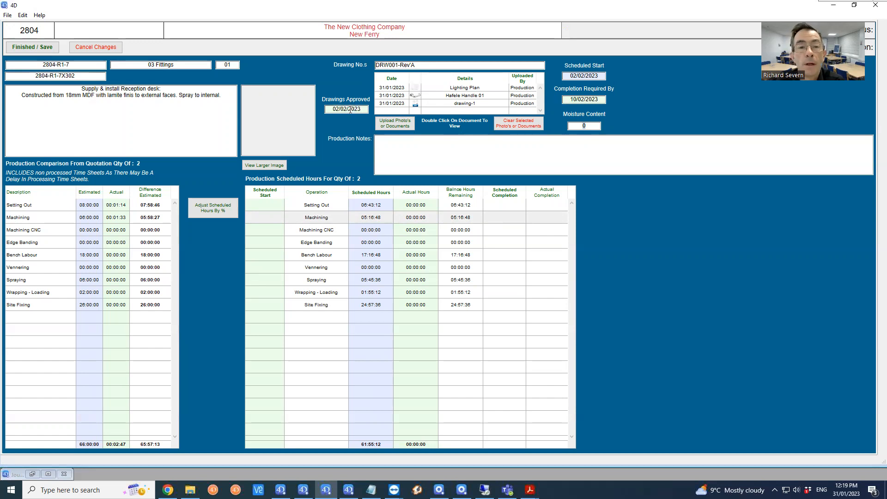
Schedule the Setting Out operation from 02/02/2023 to 03/02/2023.
{"action": "left_click", "coordinate": [274, 206]}
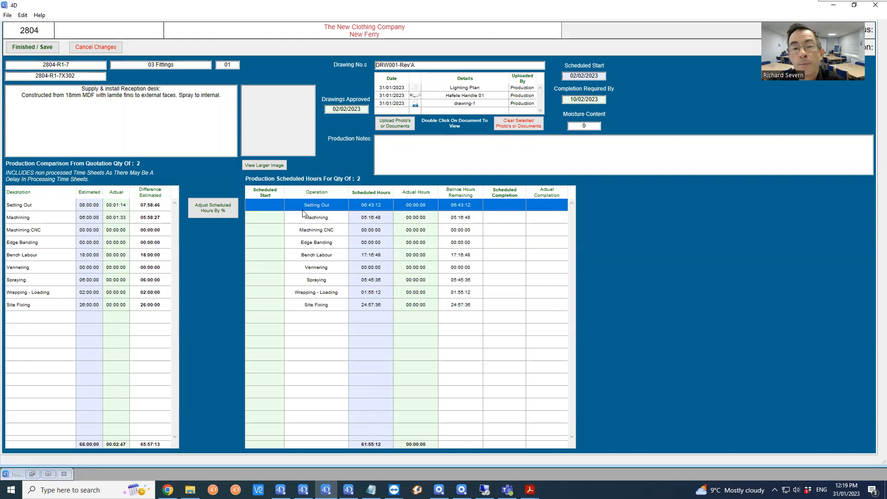
{"action": "left_click", "coordinate": [268, 207]}
{"action": "type", "text": "02/"}
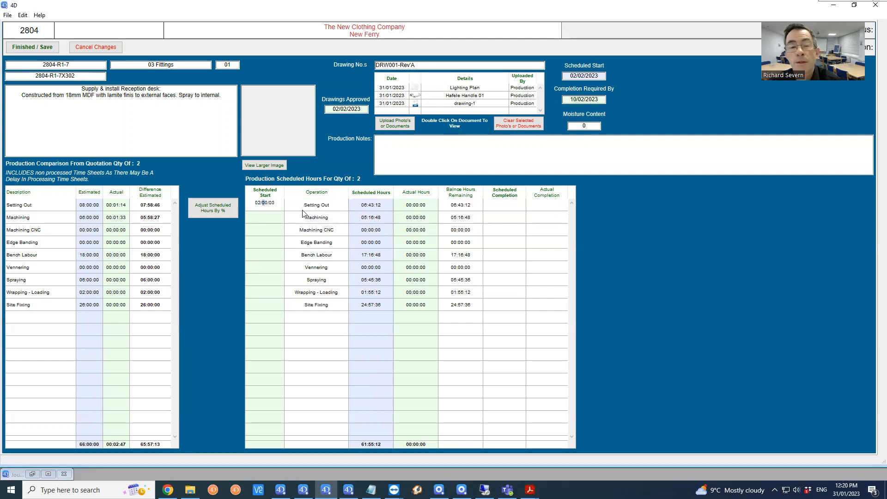
{"action": "type", "text": "02/"}
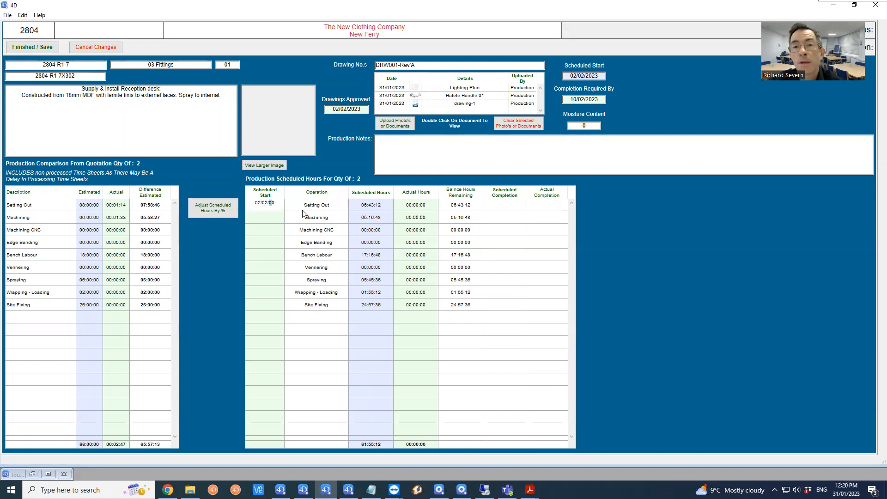
{"action": "type", "text": "2023"}
{"action": "key", "text": "Tab"}
{"action": "key", "text": "Tab"}
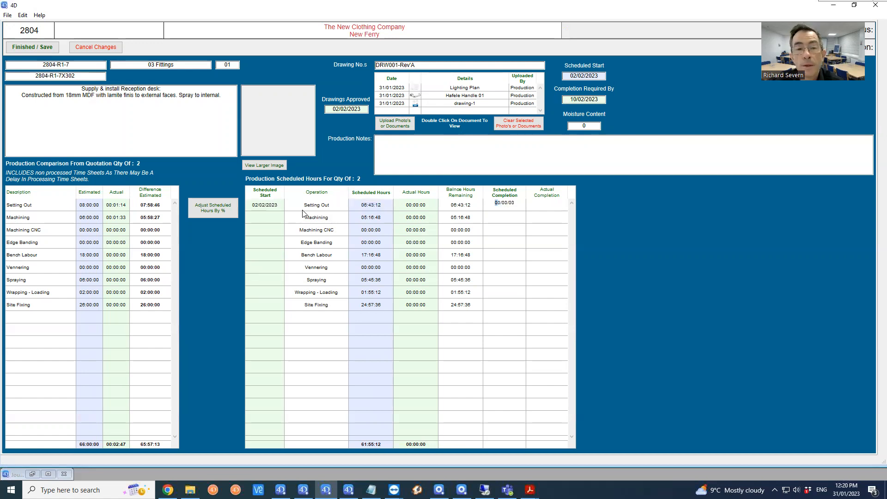
{"action": "type", "text": "03/02/2023"}
{"action": "key", "text": "Tab"}
Schedule Machining from 03/02/2023 to 04/02/2023 and save the item.
{"action": "type", "text": "0"}
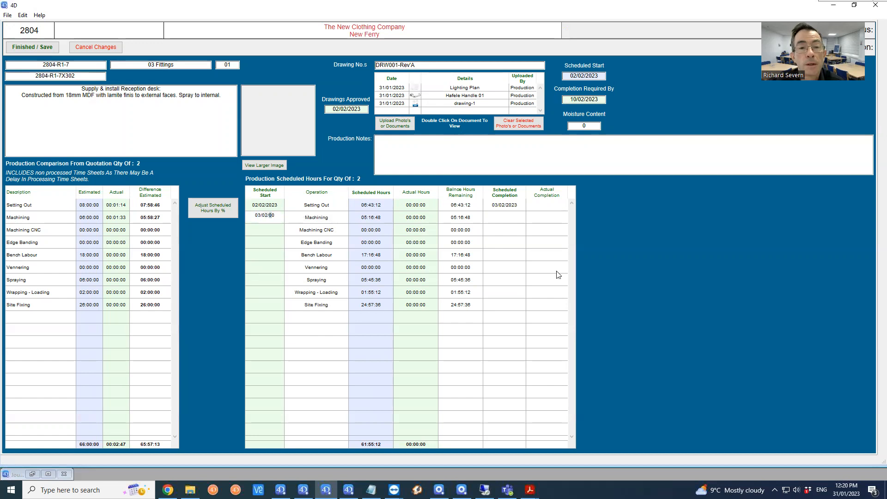
{"action": "type", "text": "23"}
{"action": "key", "text": "Tab"}
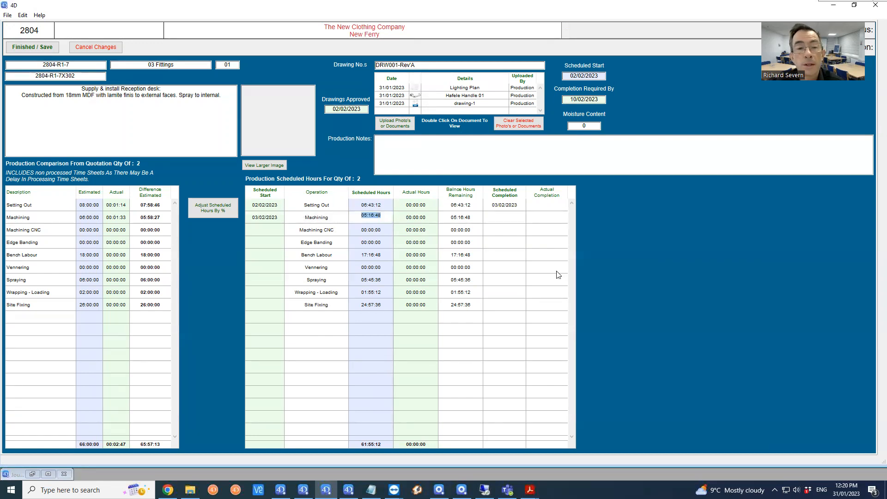
{"action": "key", "text": "Tab"}
{"action": "type", "text": "04/02/2023"}
{"action": "key", "text": "Tab"}
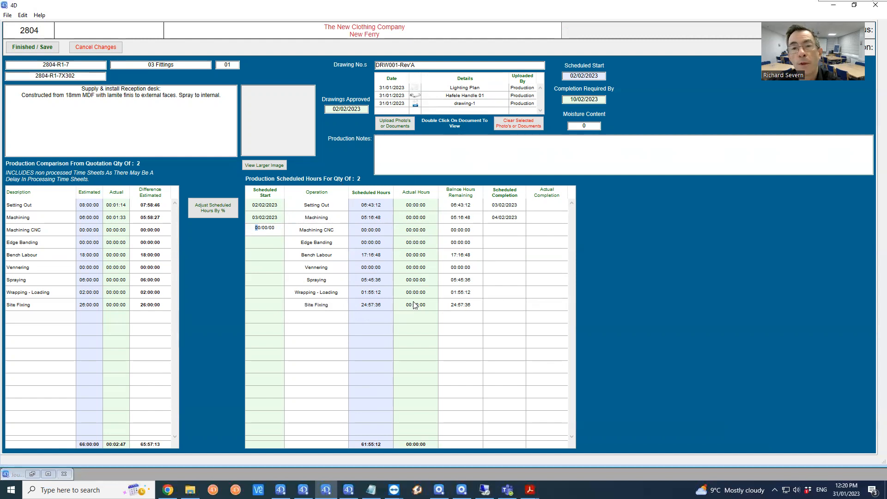
{"action": "left_click", "coordinate": [400, 146]}
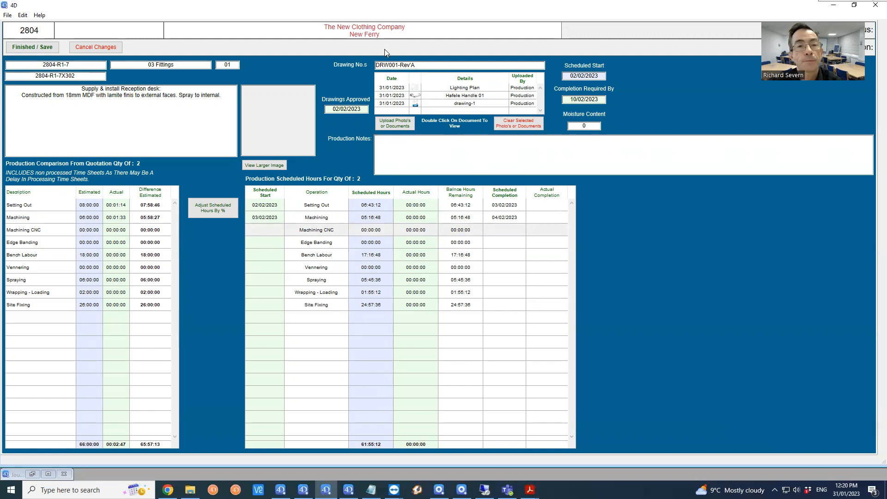
{"action": "left_click", "coordinate": [42, 49]}
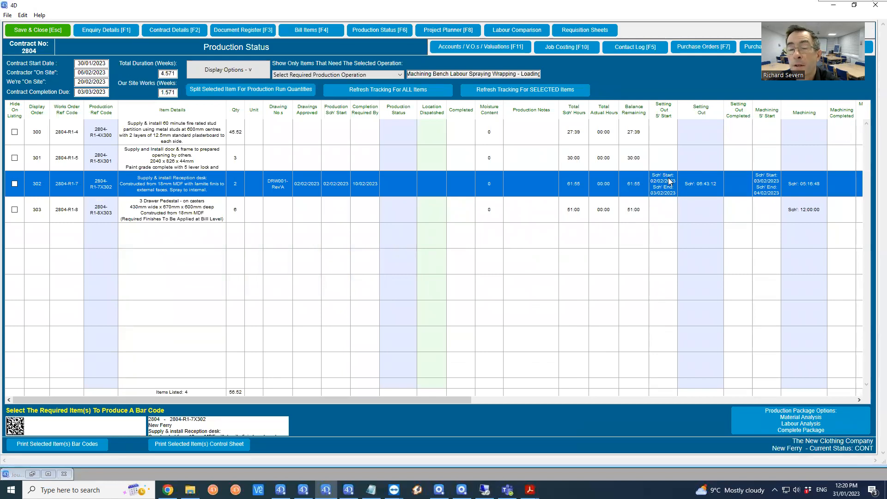
{"action": "left_click", "coordinate": [669, 218]}
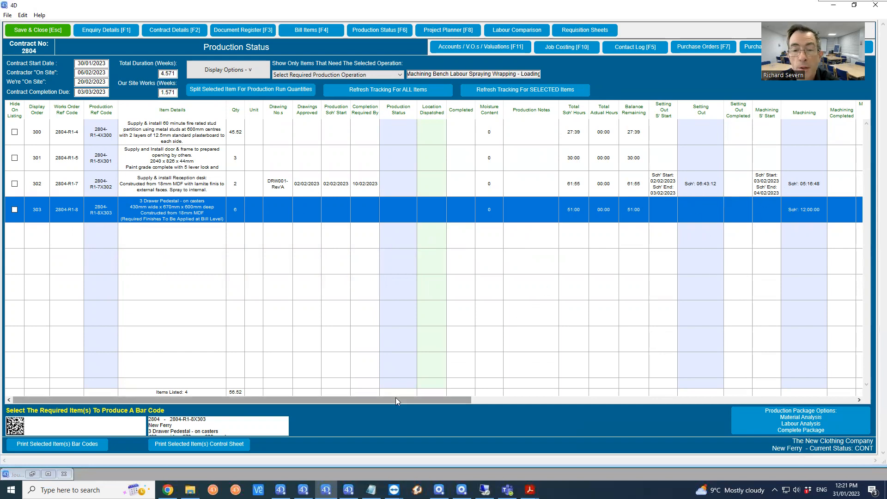
{"action": "scroll", "coordinate": [396, 397], "scroll_direction": "right", "scroll_amount": 5}
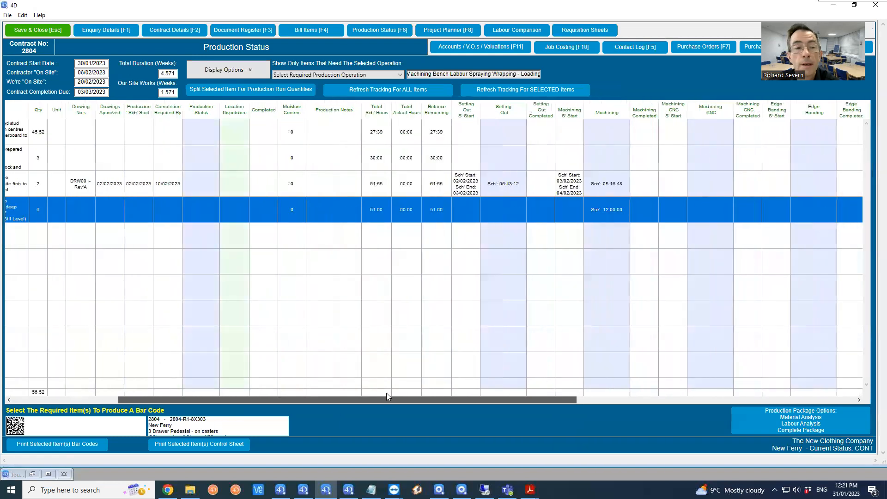
{"action": "scroll", "coordinate": [387, 397], "scroll_direction": "left", "scroll_amount": 5}
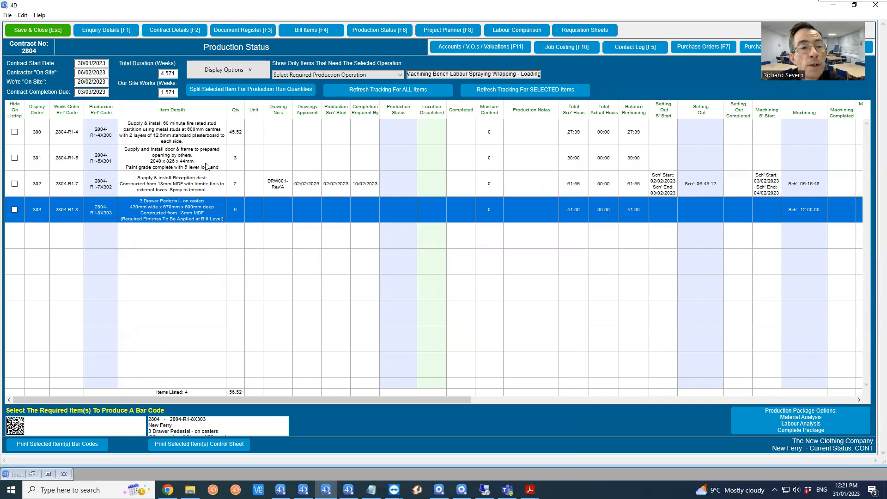
{"action": "left_click", "coordinate": [265, 161]}
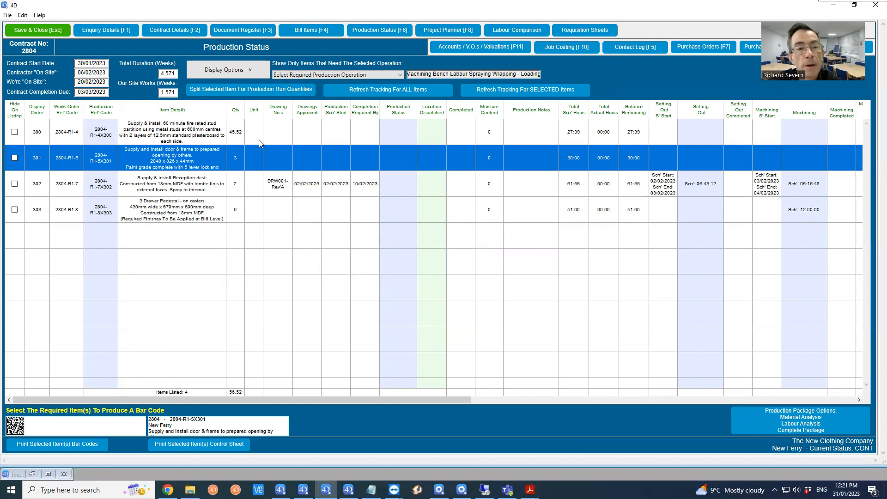
Split a quantity of 1 off item 301, creating item 301.1 with 10:00 hours.
{"action": "left_click", "coordinate": [245, 89]}
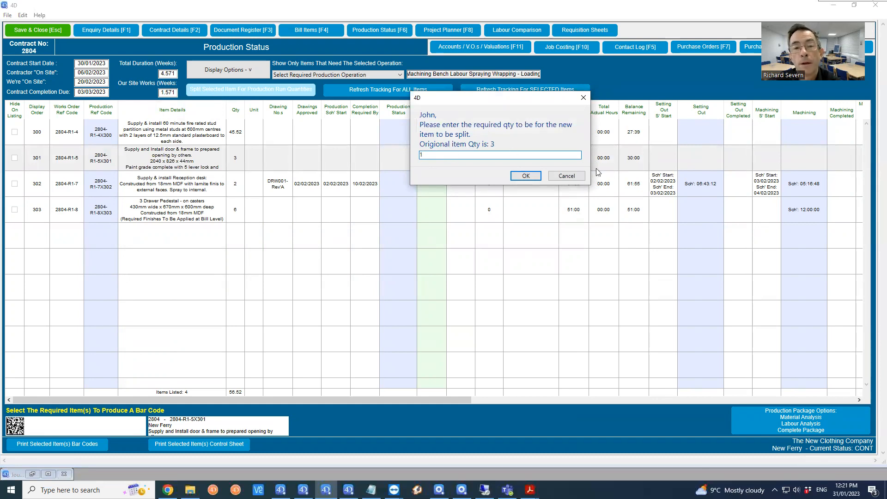
{"action": "left_click", "coordinate": [526, 176]}
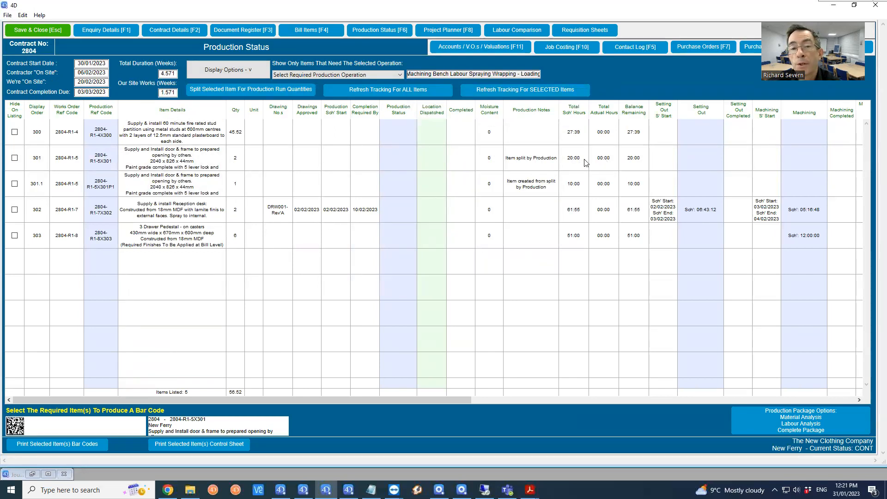
{"action": "left_click_drag", "start_coordinate": [353, 399], "coordinate": [555, 400]}
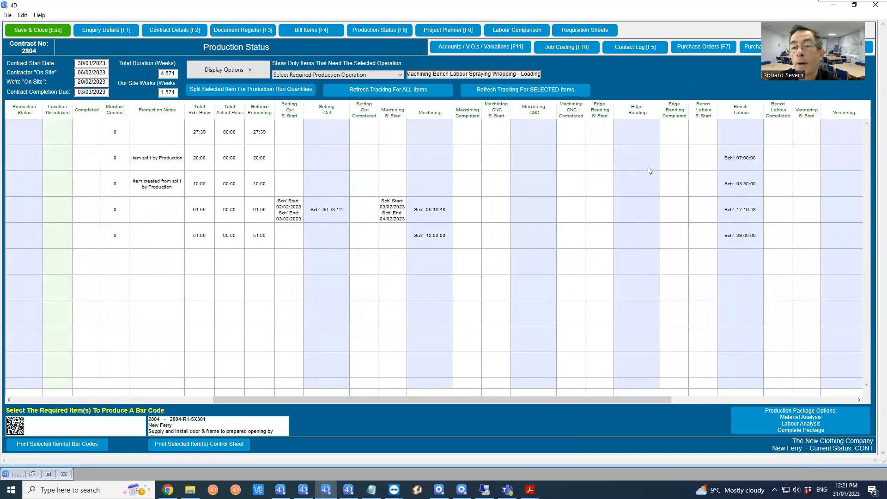
{"action": "left_click_drag", "start_coordinate": [497, 400], "coordinate": [298, 400]}
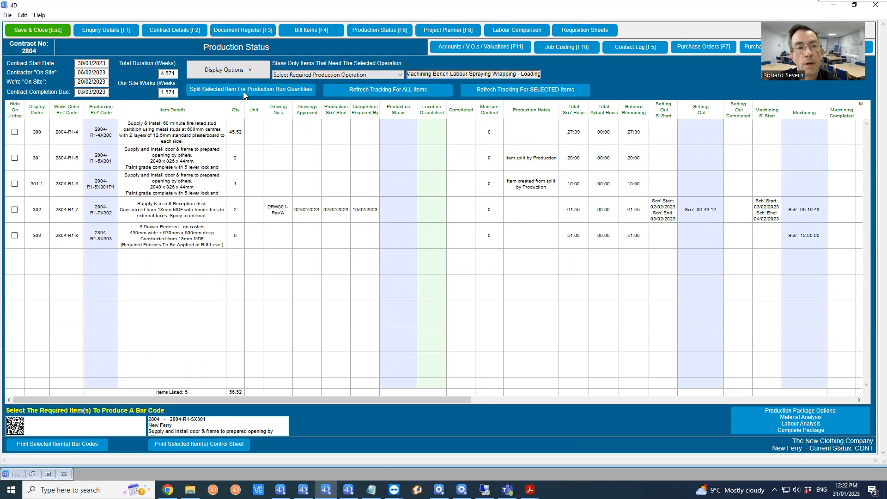
Reselect the door-and-frame bill item and open item 301's production details from Production Status.
{"action": "left_click", "coordinate": [300, 33]}
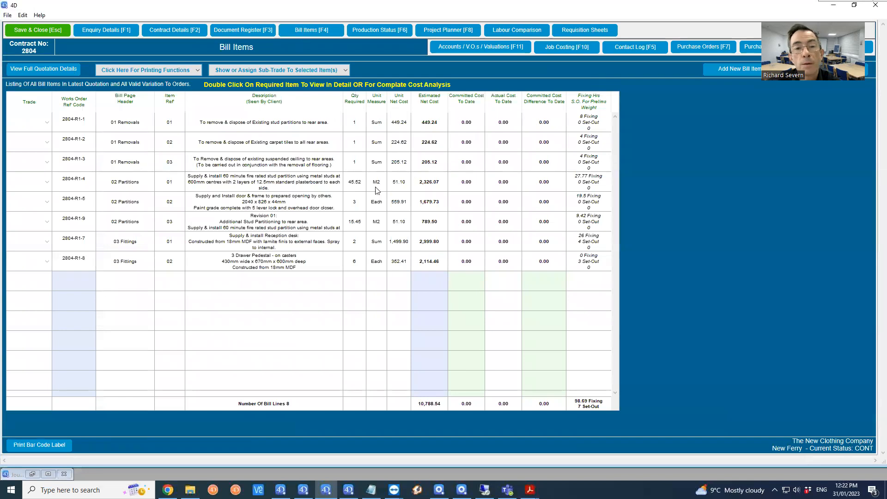
{"action": "left_click", "coordinate": [244, 209]}
{"action": "left_click", "coordinate": [356, 32]}
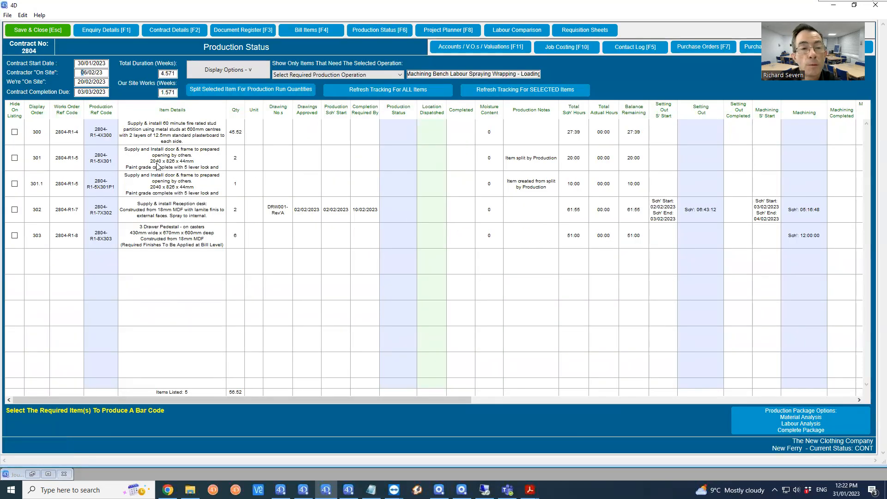
{"action": "double_click", "coordinate": [157, 163]}
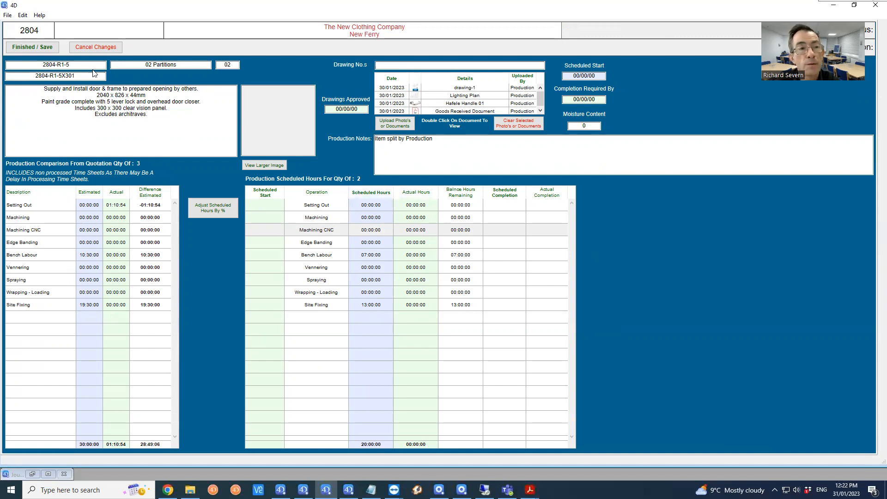
Close item 301 and review split item 301.1's scheduled hours for one unit.
{"action": "left_click", "coordinate": [39, 49]}
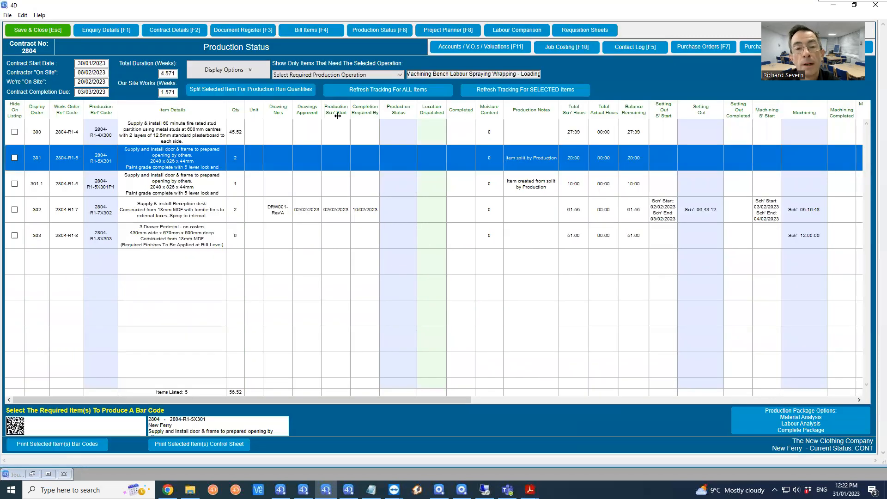
{"action": "double_click", "coordinate": [274, 191]}
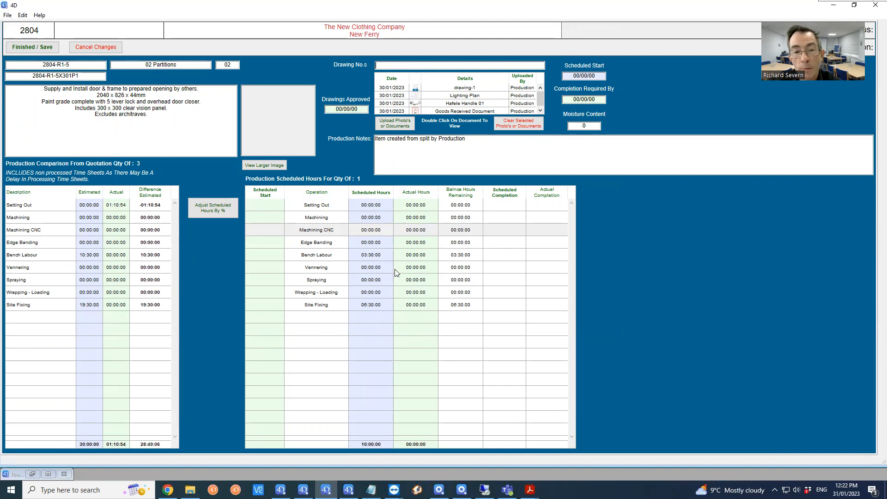
{"action": "left_click", "coordinate": [30, 48]}
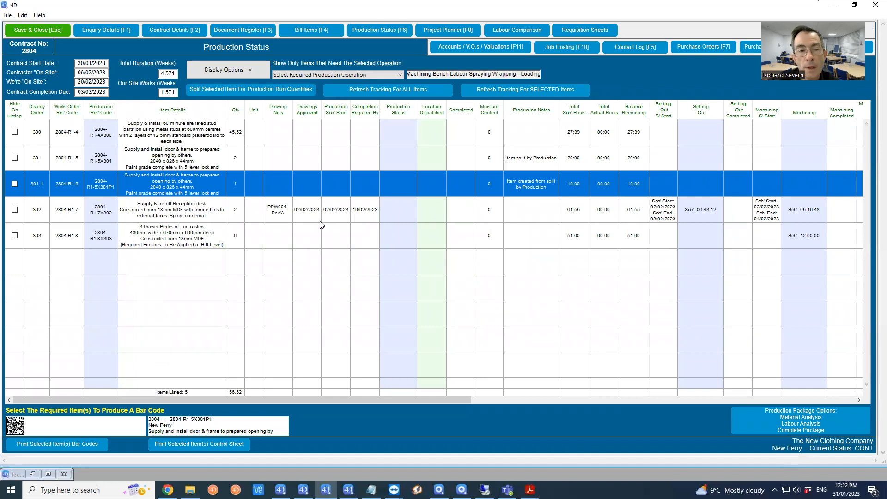
Clear the row selection and move the Workshop 2 Time Sheet Controller window into view.
{"action": "left_click", "coordinate": [362, 277]}
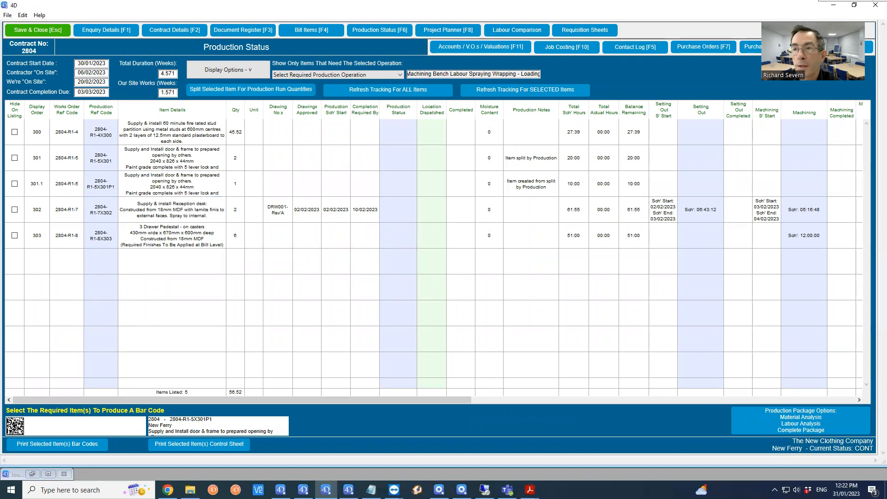
{"action": "left_click_drag", "start_coordinate": [886, 56], "coordinate": [383, 56]}
{"action": "left_click_drag", "start_coordinate": [457, 61], "coordinate": [284, 20]}
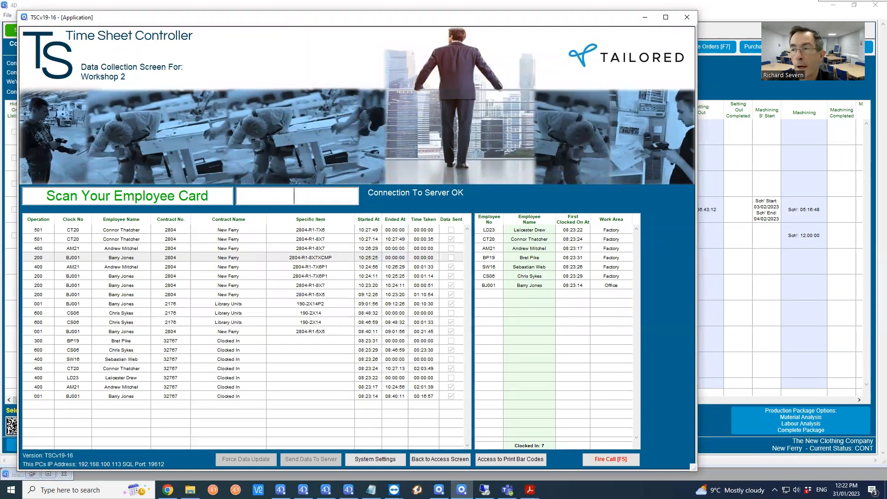
Show the employee's barcode time card PDF in Acrobat Reader beside Time Sheet Controller.
{"action": "left_click", "coordinate": [530, 490]}
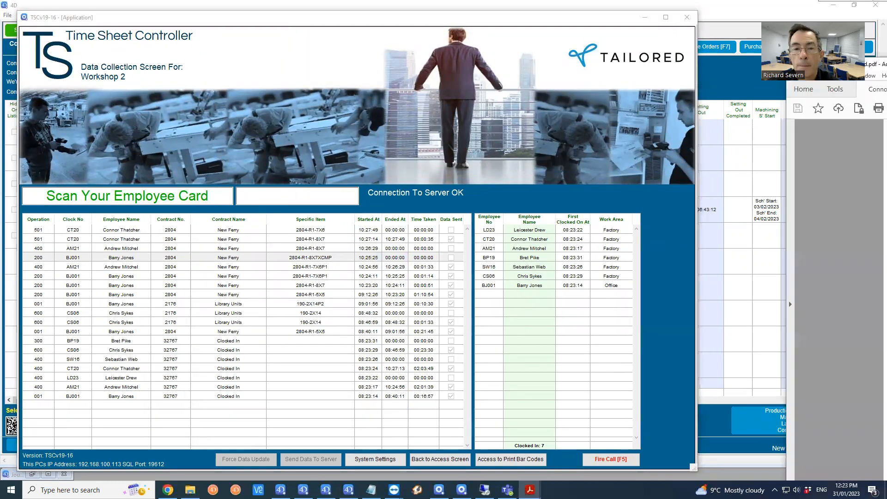
{"action": "left_click_drag", "start_coordinate": [765, 81], "coordinate": [491, 39]}
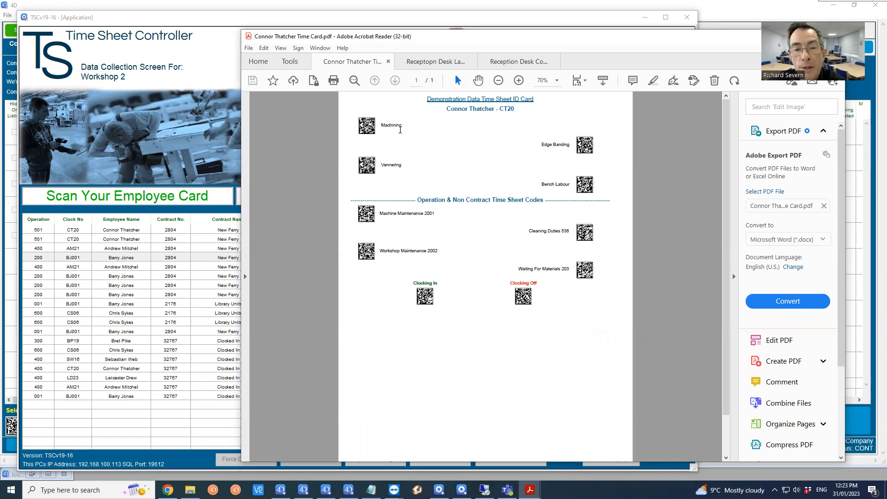
Compare the Reception Desk Label, Control Sheet and time card PDFs, then drag Acrobat off-screen.
{"action": "left_click", "coordinate": [434, 62]}
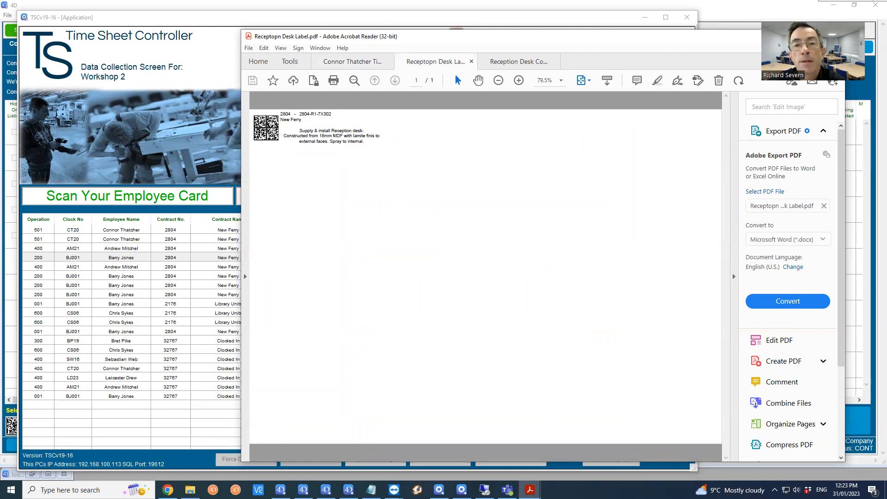
{"action": "left_click", "coordinate": [512, 70]}
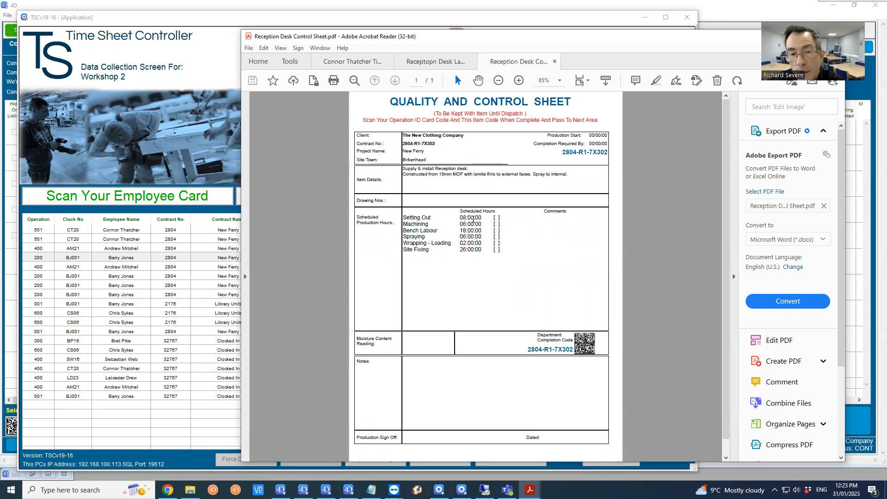
{"action": "left_click", "coordinate": [325, 68]}
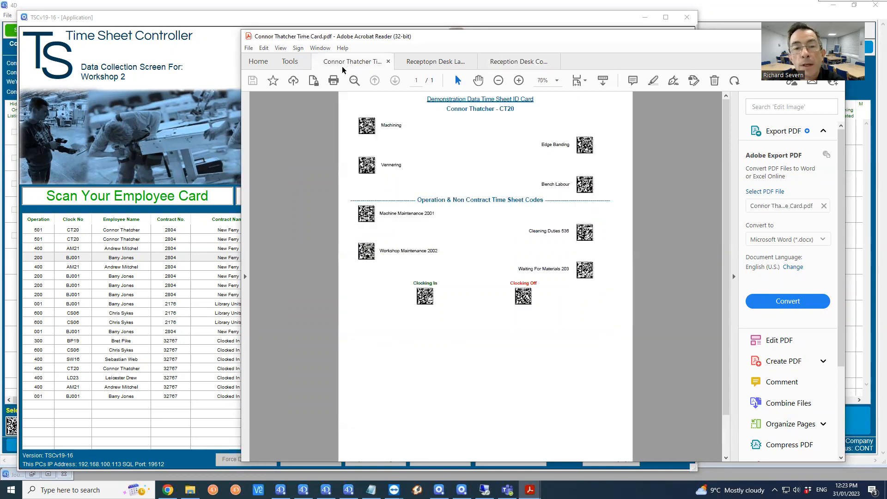
{"action": "left_click", "coordinate": [509, 65]}
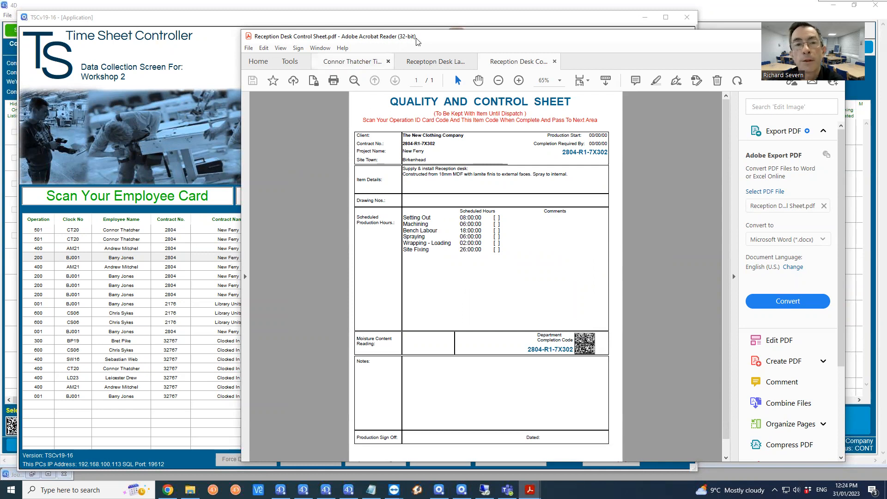
{"action": "left_click_drag", "start_coordinate": [427, 42], "coordinate": [886, 11]}
Scan BJ001+200 and item 2804/2804-R1-7X302 to log operation 200, then move the screen aside.
{"action": "left_click", "coordinate": [187, 26]}
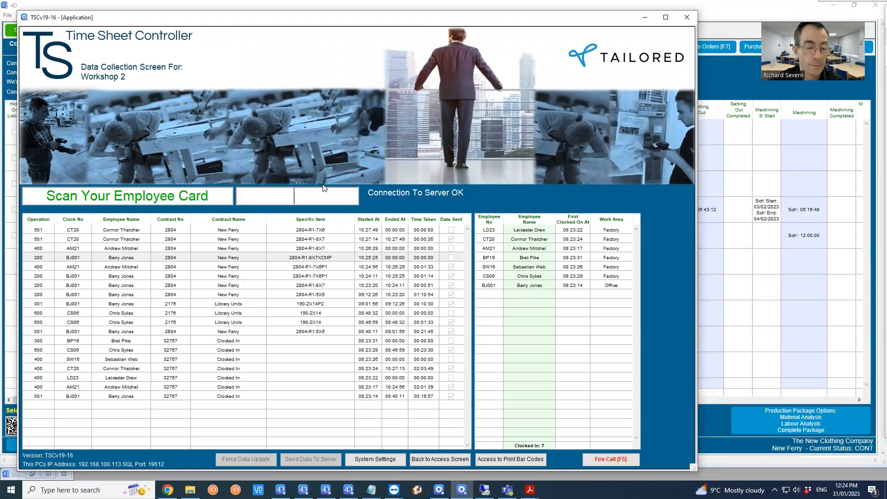
{"action": "type", "text": "BJ001+200"}
{"action": "key", "text": "Return"}
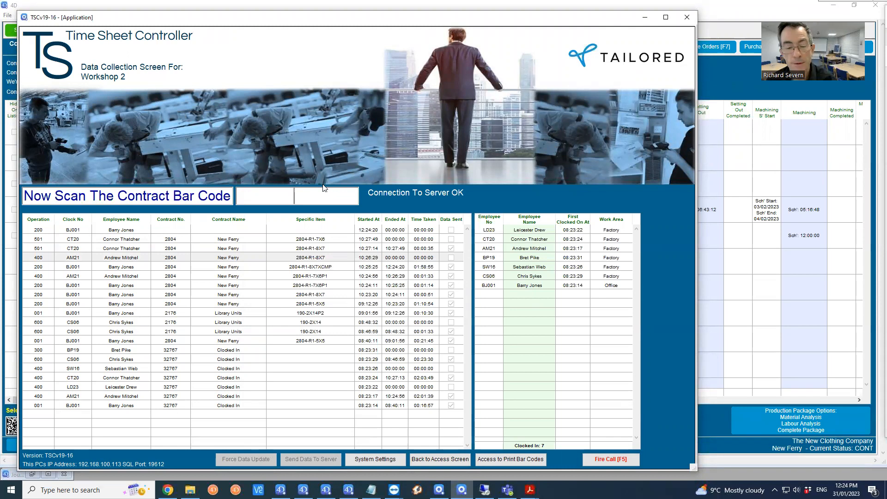
{"action": "type", "text": "2804/2804-R1-7X302"}
{"action": "key", "text": "Return"}
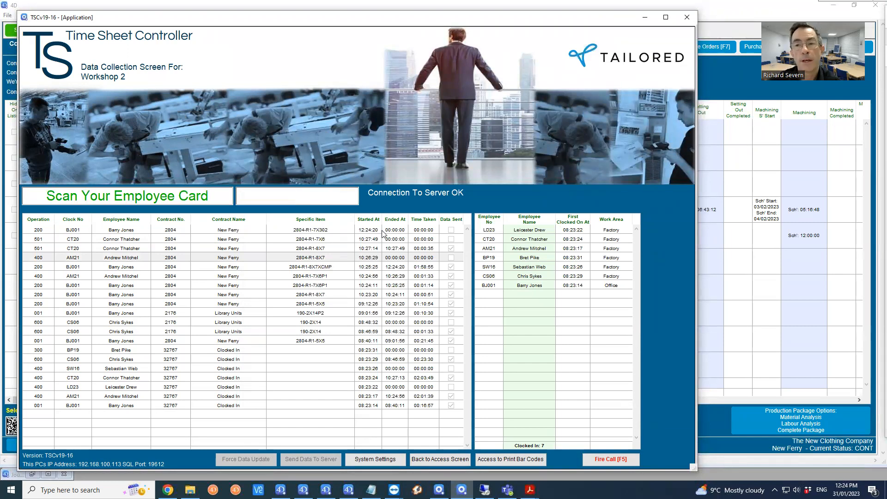
{"action": "left_click_drag", "start_coordinate": [215, 19], "coordinate": [886, 43]}
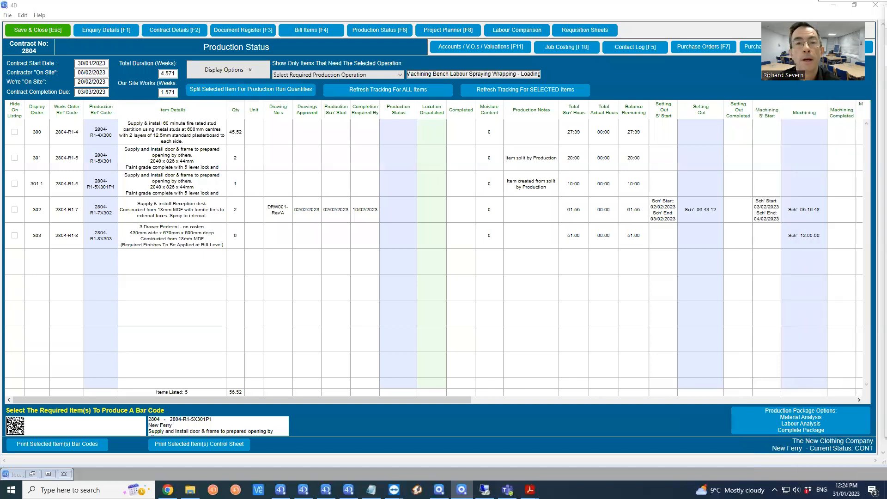
Refresh tracking for all items until item 302 reads Setting Out 31/01/2023.
{"action": "left_click", "coordinate": [379, 89]}
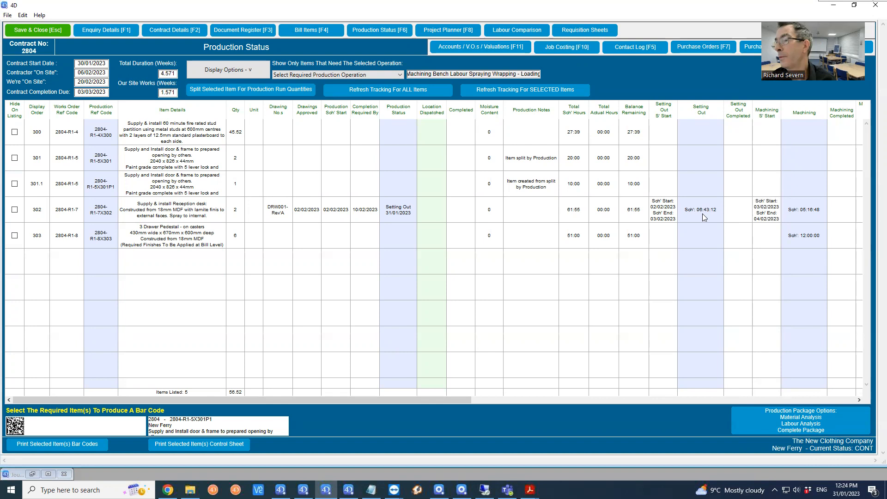
{"action": "key", "text": "alt+Tab"}
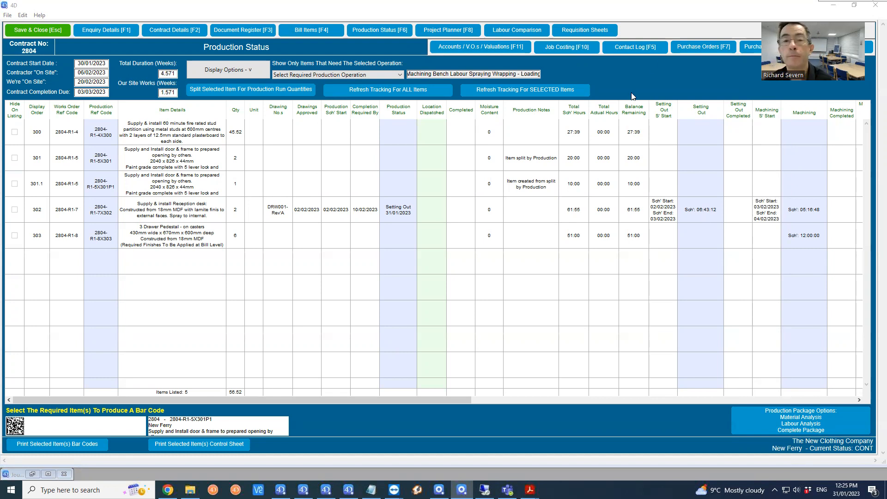
{"action": "left_click", "coordinate": [376, 90]}
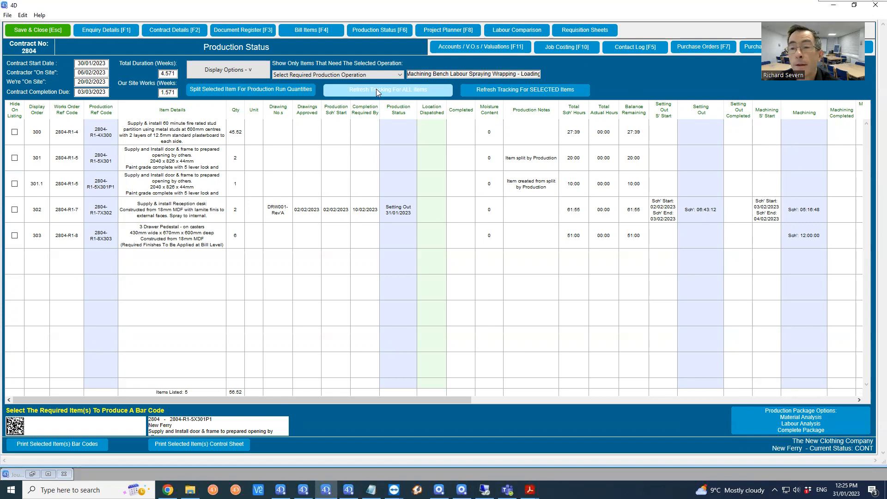
Refresh tracking again so item 303 reads Setting Out and item 302 logs 00:01:10 actual.
{"action": "left_click", "coordinate": [378, 90]}
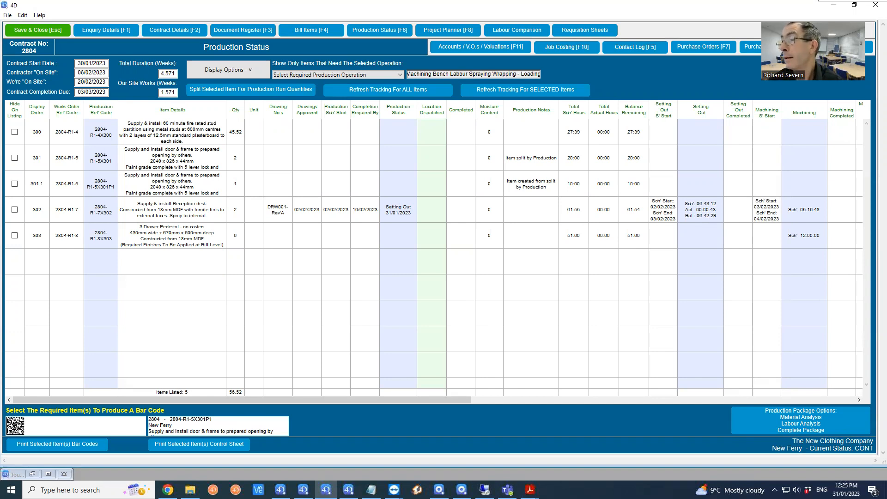
{"action": "key", "text": "alt+Tab"}
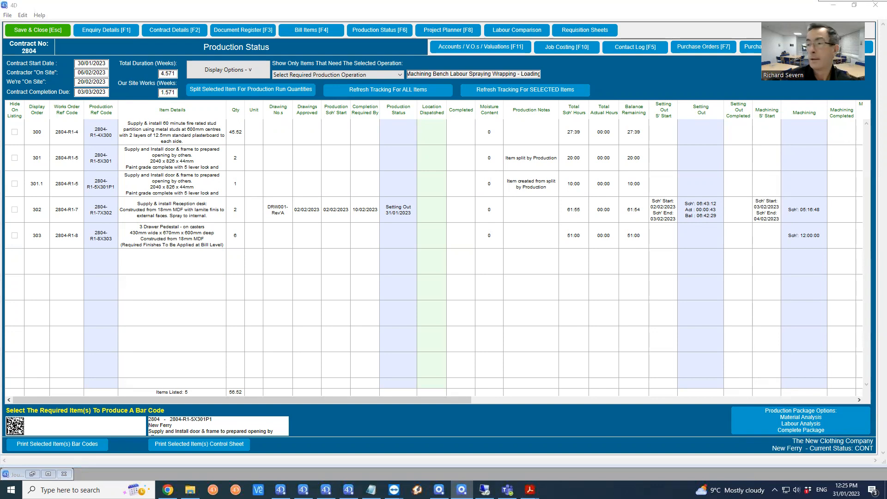
{"action": "left_click", "coordinate": [361, 90]}
{"action": "left_click", "coordinate": [361, 90]}
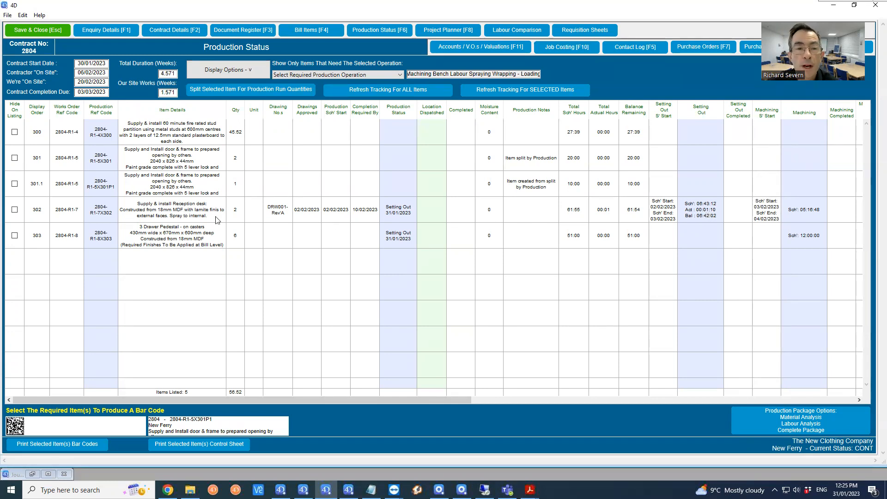
Select item 302 and refresh tracking for all items.
{"action": "left_click", "coordinate": [189, 211]}
{"action": "left_click", "coordinate": [216, 218], "text": "ctrl"}
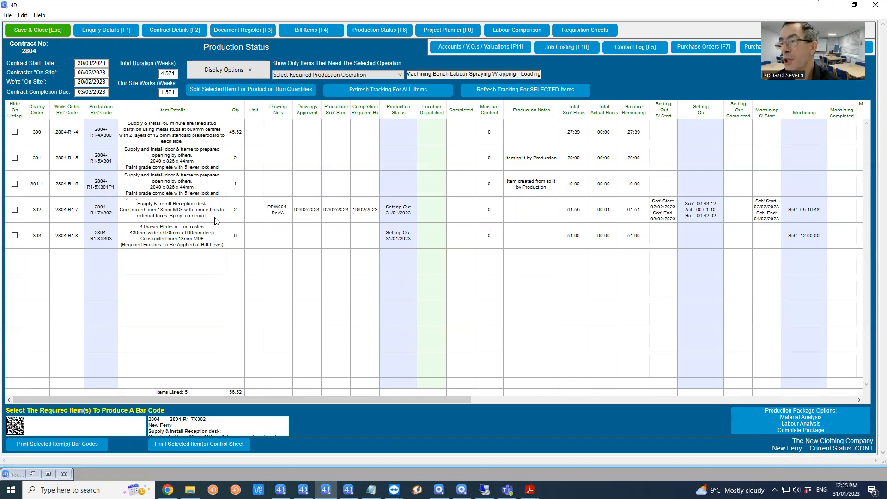
{"action": "key", "text": "alt+Tab"}
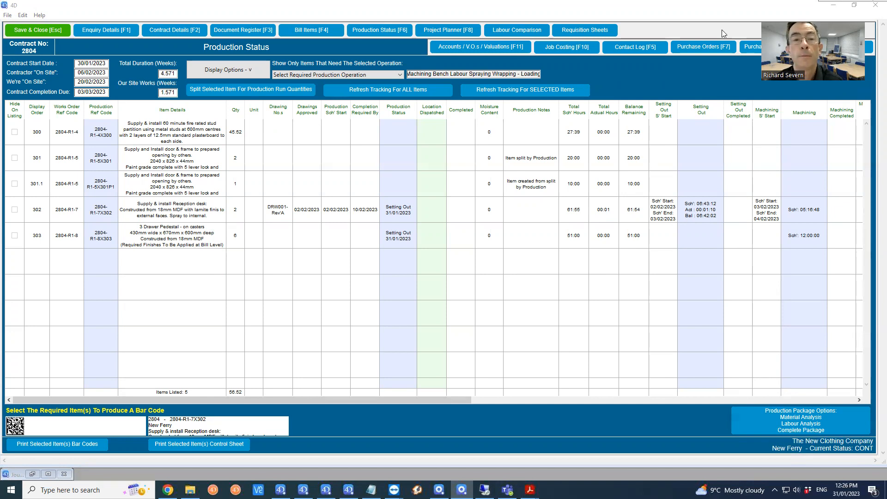
{"action": "left_click", "coordinate": [376, 89]}
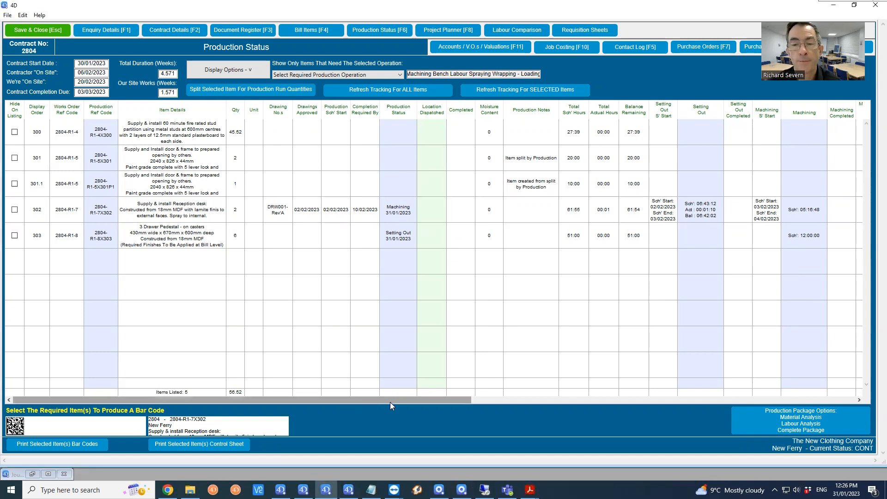
Show the Machining columns and refresh so item 302 logs 00:01:23 actual, 05:15:25 remaining.
{"action": "left_click_drag", "start_coordinate": [420, 397], "coordinate": [503, 394]}
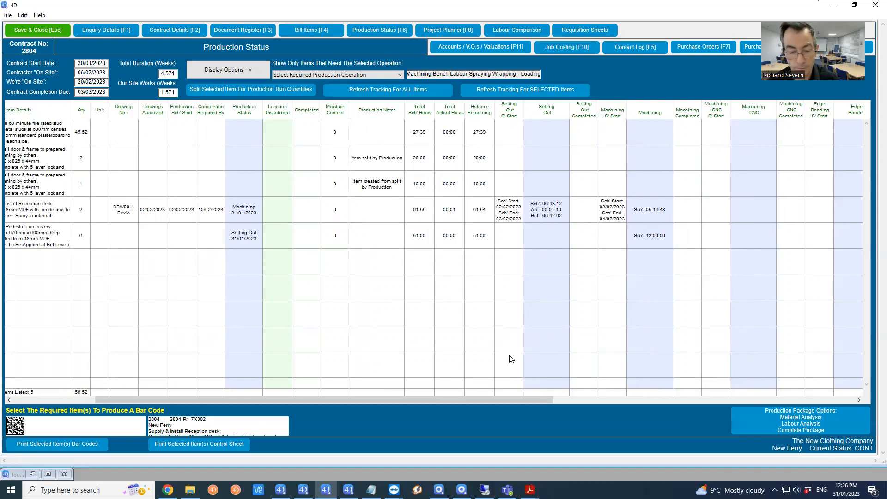
{"action": "key", "text": "Tab"}
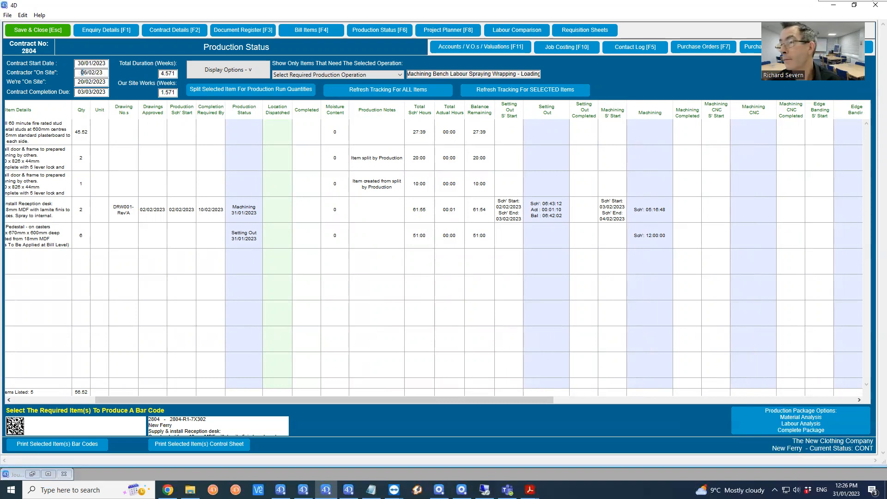
{"action": "key", "text": "alt+Tab"}
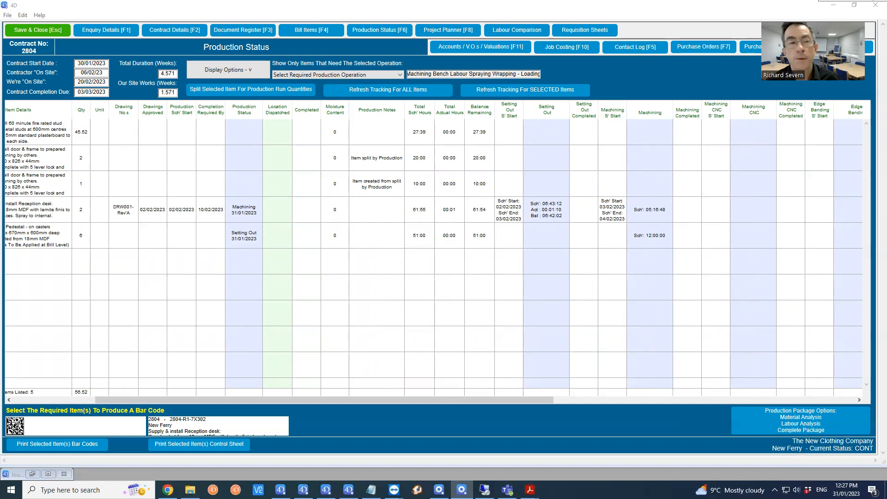
{"action": "left_click", "coordinate": [347, 91]}
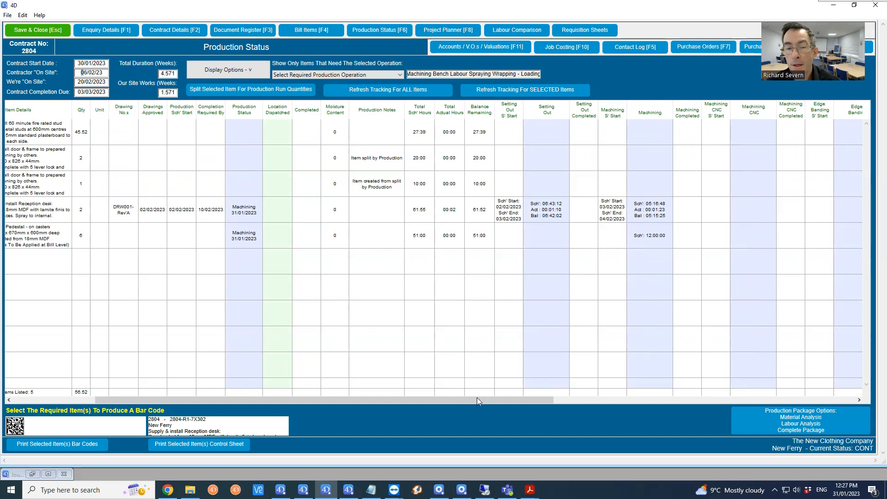
{"action": "left_click_drag", "start_coordinate": [485, 400], "coordinate": [671, 401]}
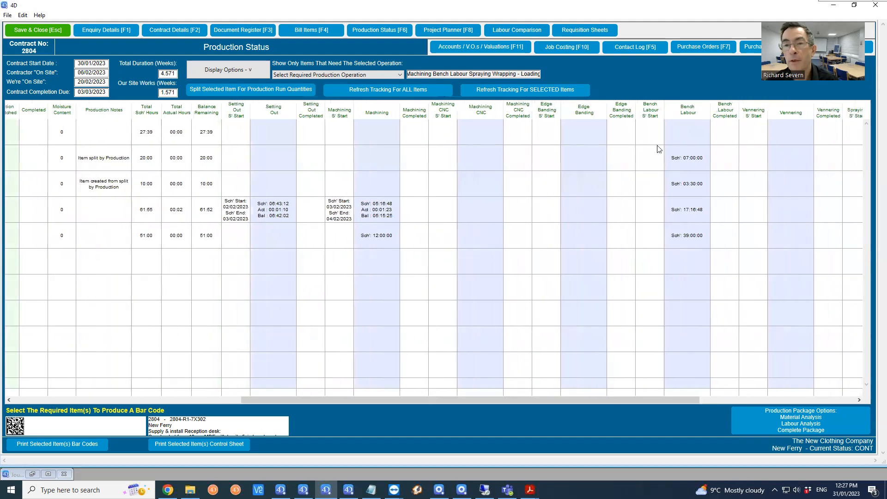
{"action": "mouse_move", "coordinate": [555, 400]}
{"action": "left_mouse_down"}
{"action": "mouse_move", "coordinate": [444, 393]}
{"action": "mouse_move", "coordinate": [584, 399]}
{"action": "left_mouse_up"}
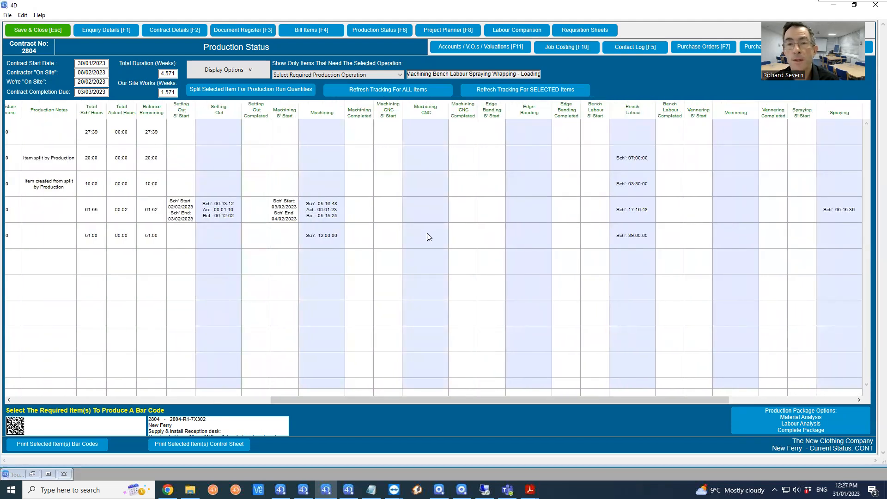
{"action": "left_click_drag", "start_coordinate": [468, 398], "coordinate": [363, 398]}
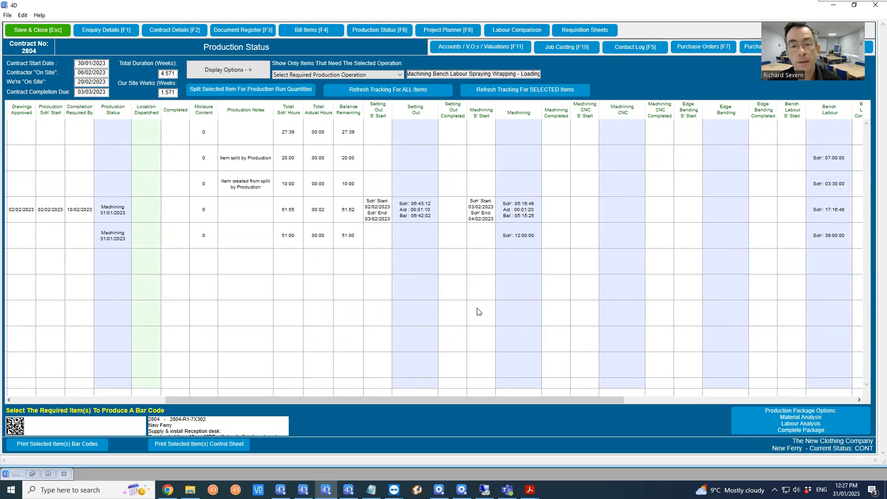
{"action": "key", "text": "alt+Tab"}
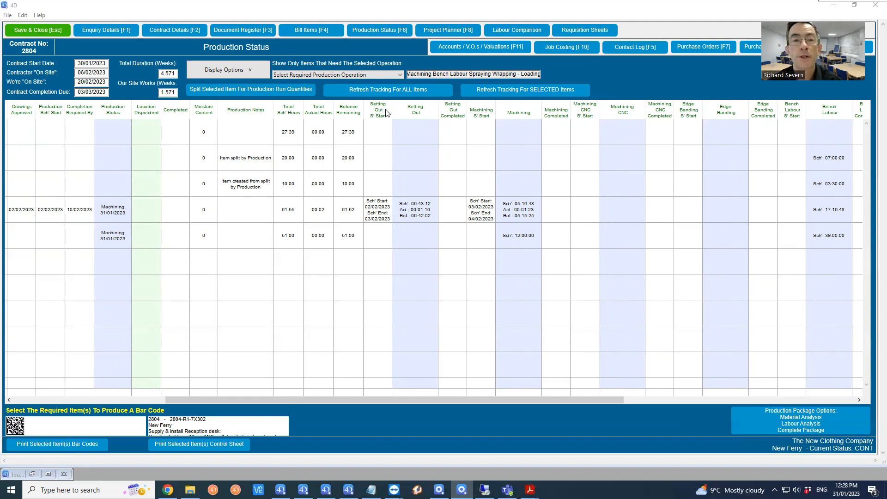
Refresh tracking until items 302 and 303 read Bench Labour 31/01/2023, then scroll back left.
{"action": "left_click", "coordinate": [377, 91]}
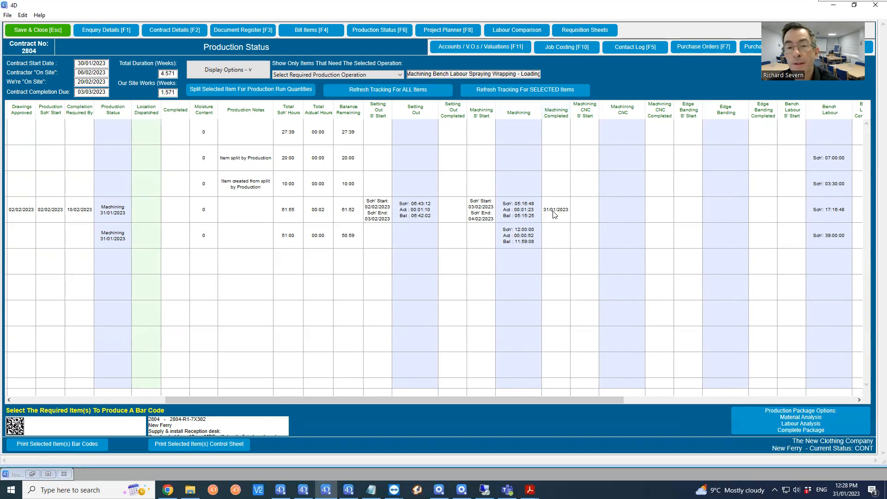
{"action": "left_click_drag", "start_coordinate": [428, 400], "coordinate": [456, 401]}
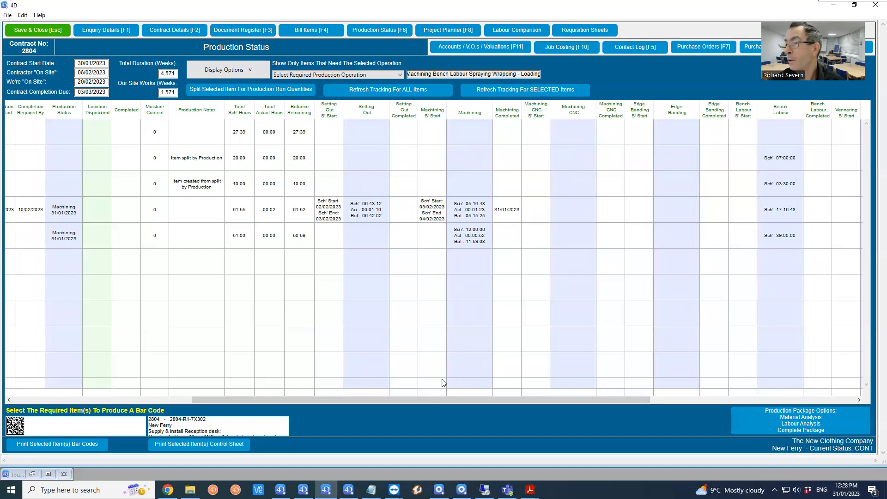
{"action": "left_click", "coordinate": [462, 489]}
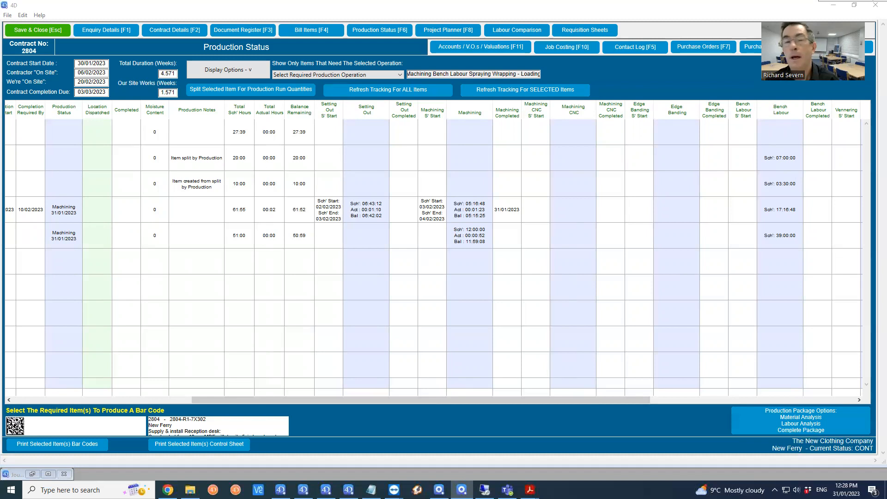
{"action": "left_click", "coordinate": [390, 89]}
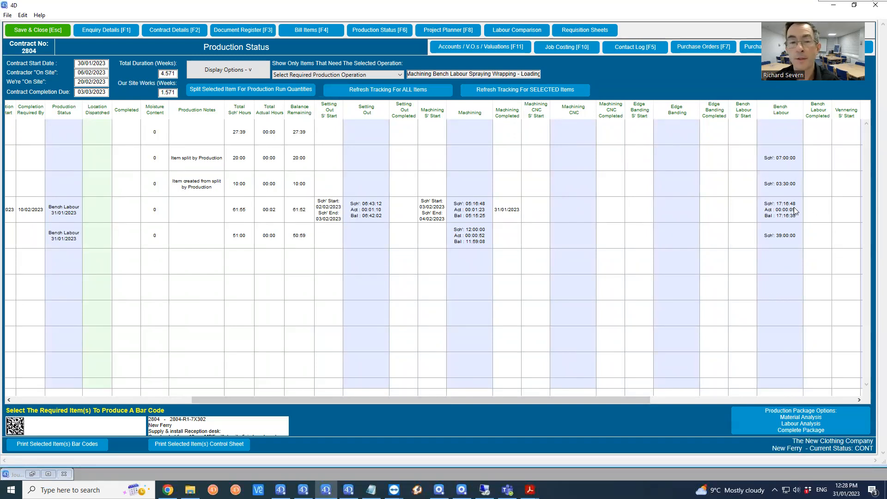
{"action": "left_click_drag", "start_coordinate": [292, 398], "coordinate": [88, 404]}
Check item 302's scheduled hours per operation, then open the Bill Items list for contract 2804.
{"action": "double_click", "coordinate": [193, 209]}
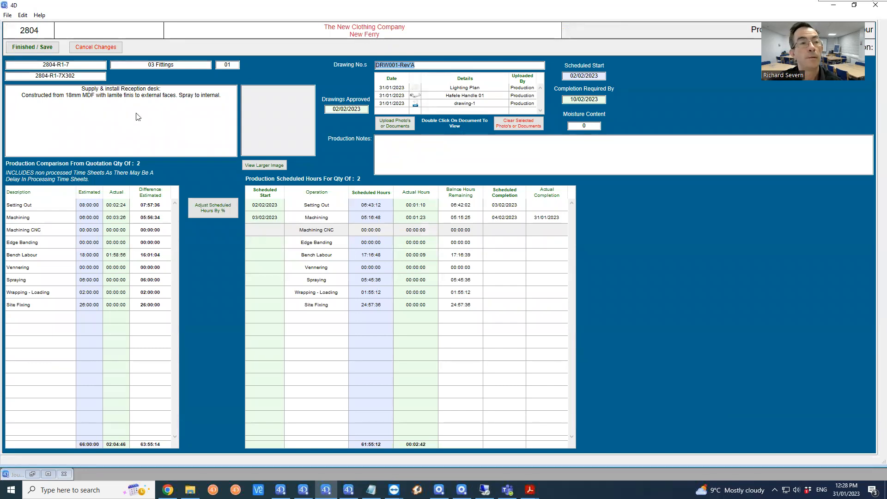
{"action": "left_click", "coordinate": [45, 48]}
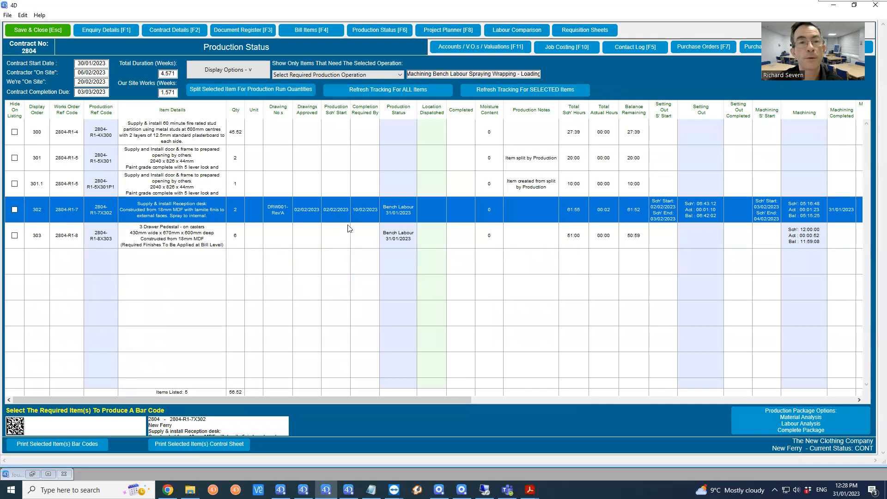
{"action": "left_click", "coordinate": [294, 31]}
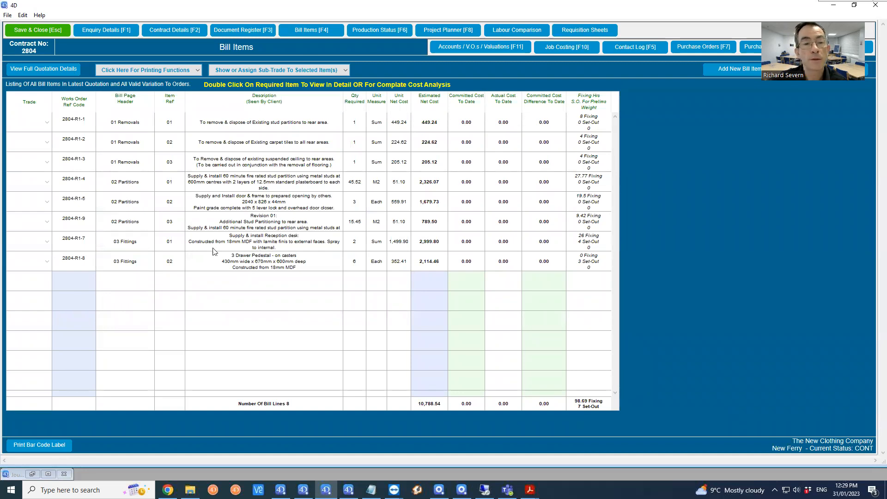
Inspect bill item 2804-R1-7's detailed cost allocation, then return to Production Status.
{"action": "double_click", "coordinate": [269, 240]}
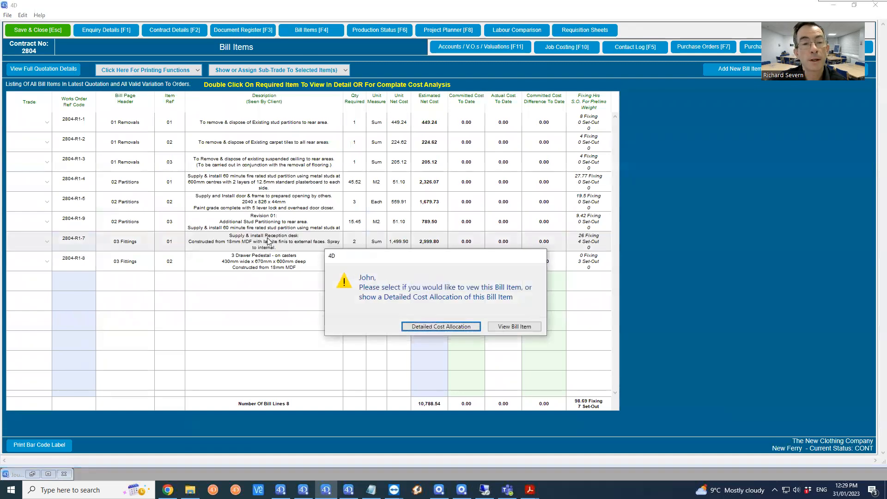
{"action": "left_click", "coordinate": [435, 326]}
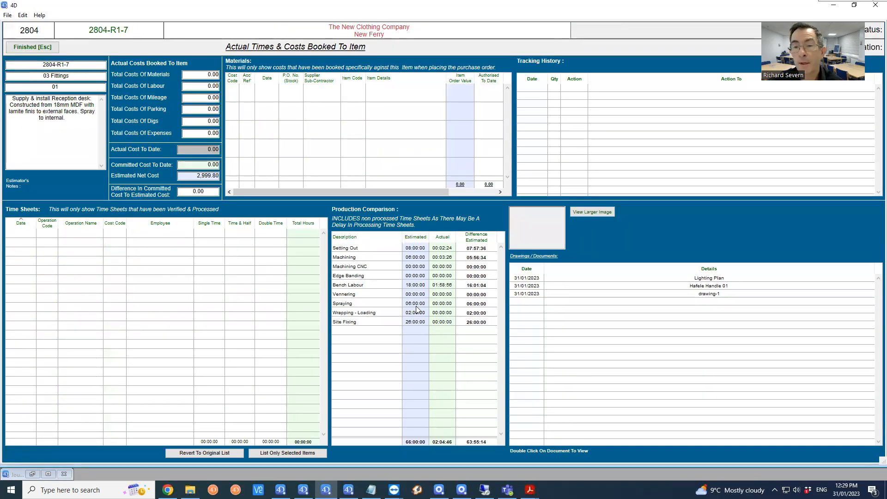
{"action": "left_click", "coordinate": [53, 49]}
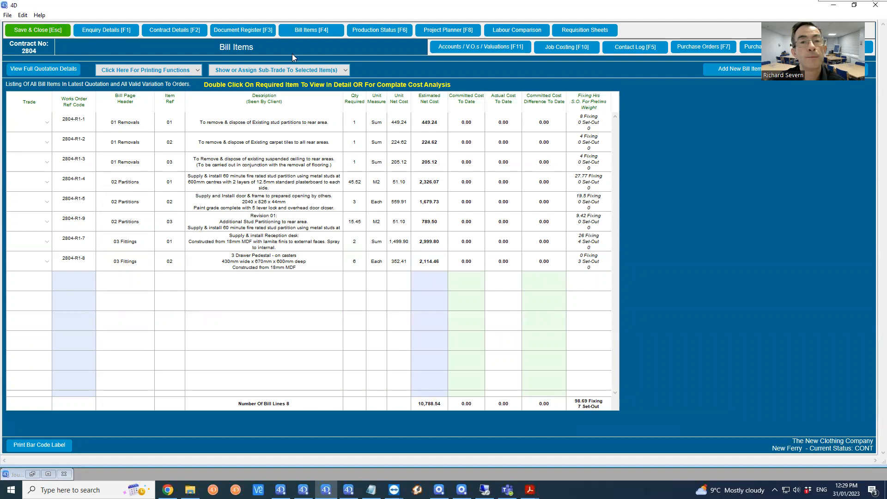
{"action": "left_click", "coordinate": [352, 31]}
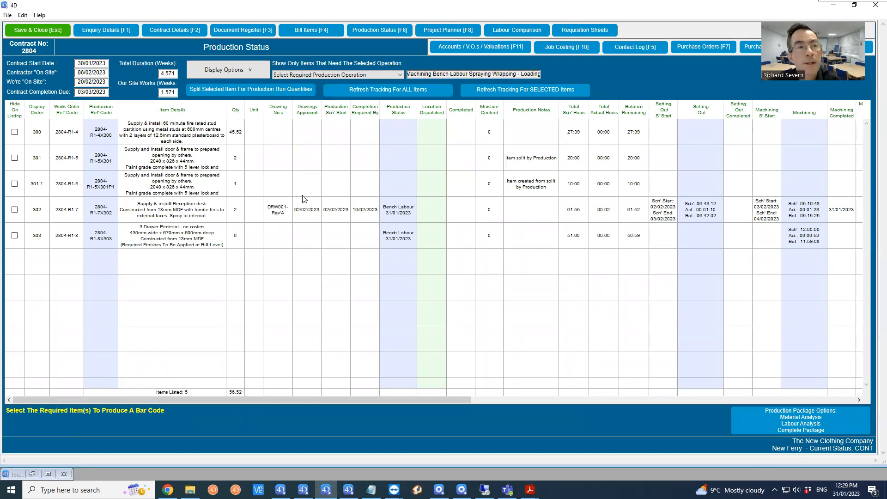
Save and close contract 2804, then open Items In Production with the last run's results.
{"action": "left_click", "coordinate": [27, 32]}
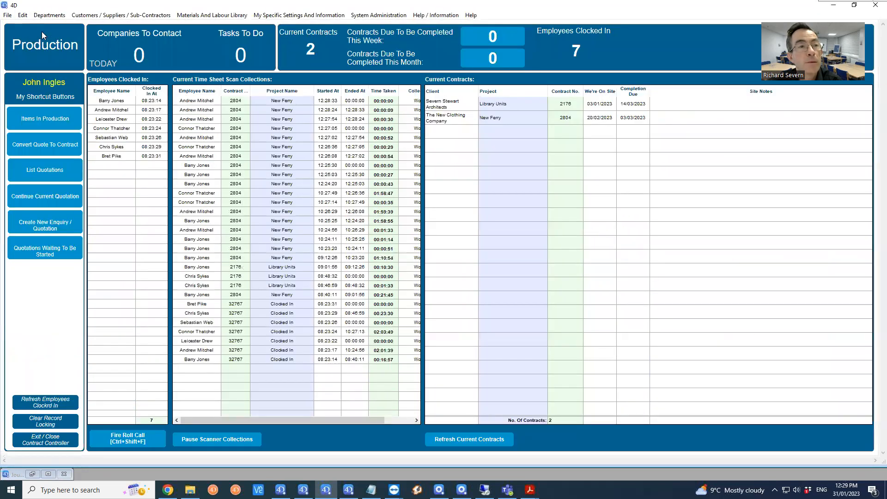
{"action": "left_click", "coordinate": [46, 16]}
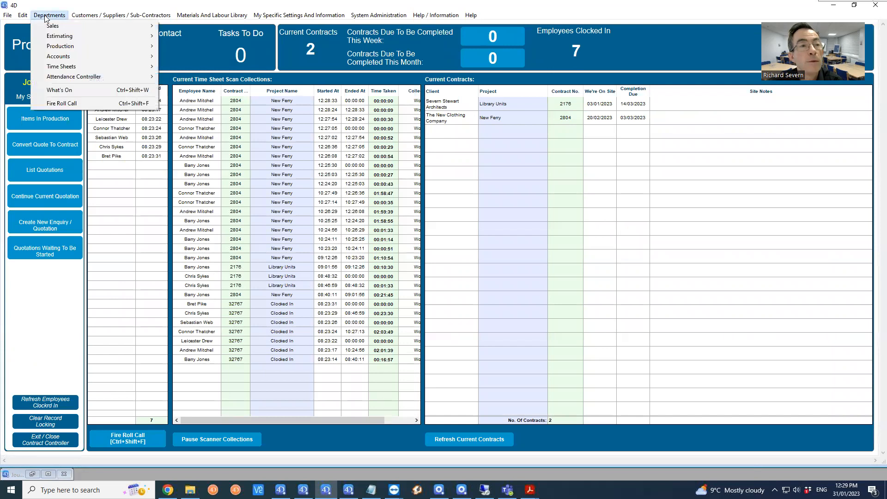
{"action": "mouse_move", "coordinate": [60, 47]}
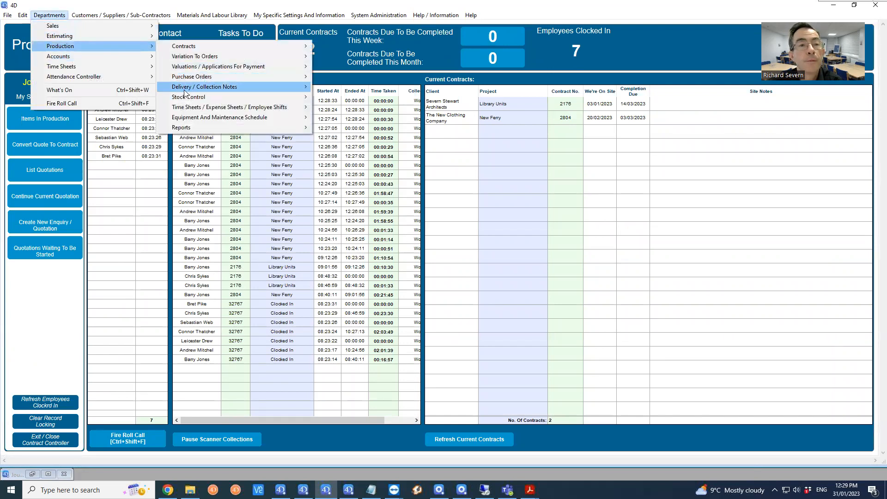
{"action": "mouse_move", "coordinate": [195, 46]}
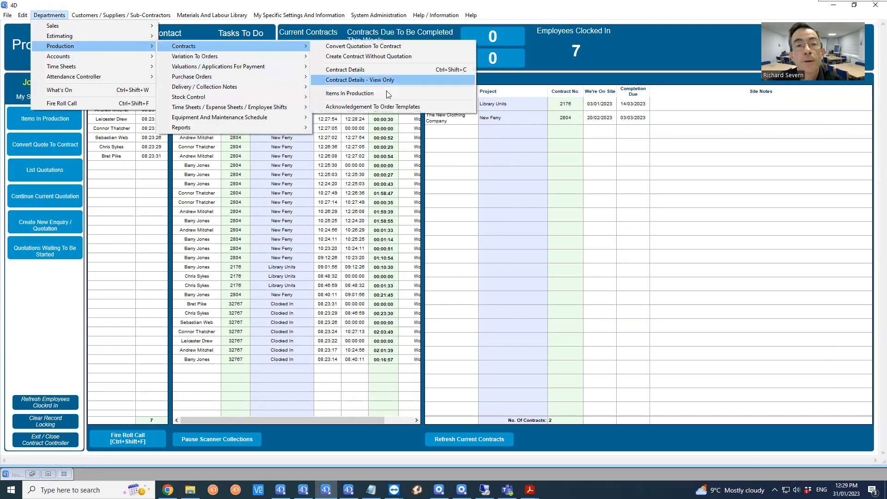
{"action": "left_click", "coordinate": [349, 94]}
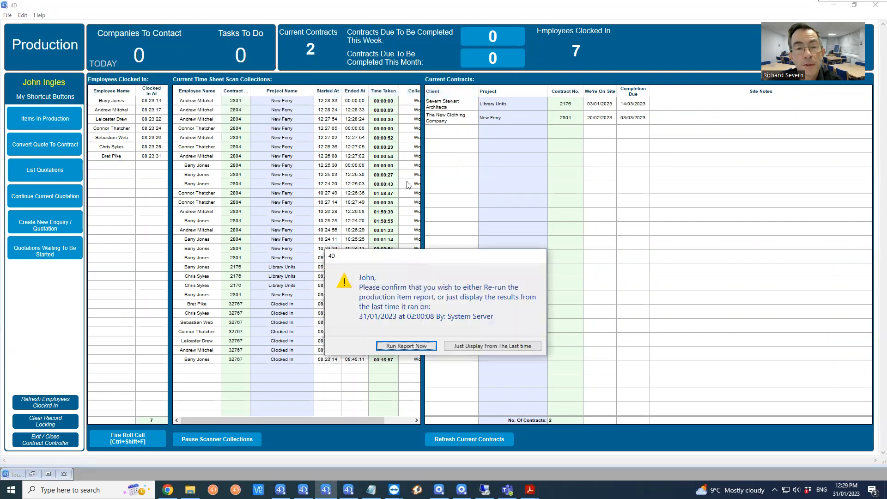
{"action": "left_click", "coordinate": [478, 347]}
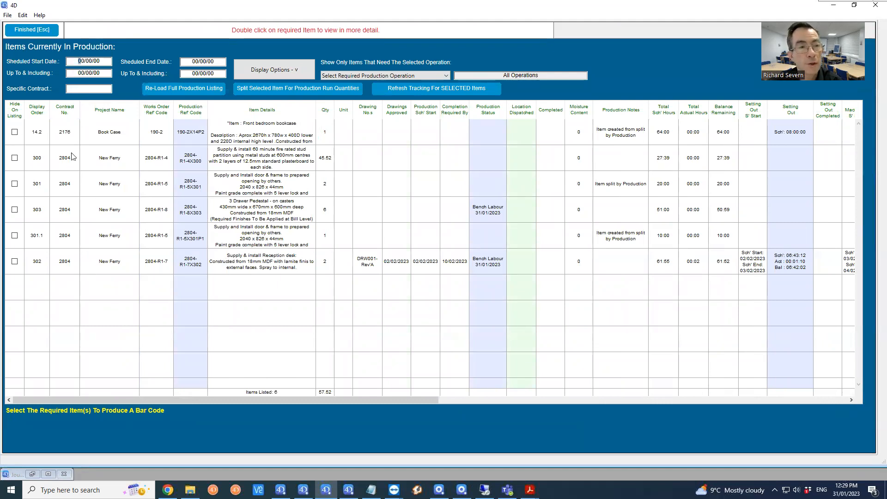
Filter the items-in-production list to show only items needing Machining.
{"action": "left_click_drag", "start_coordinate": [223, 398], "coordinate": [339, 398]}
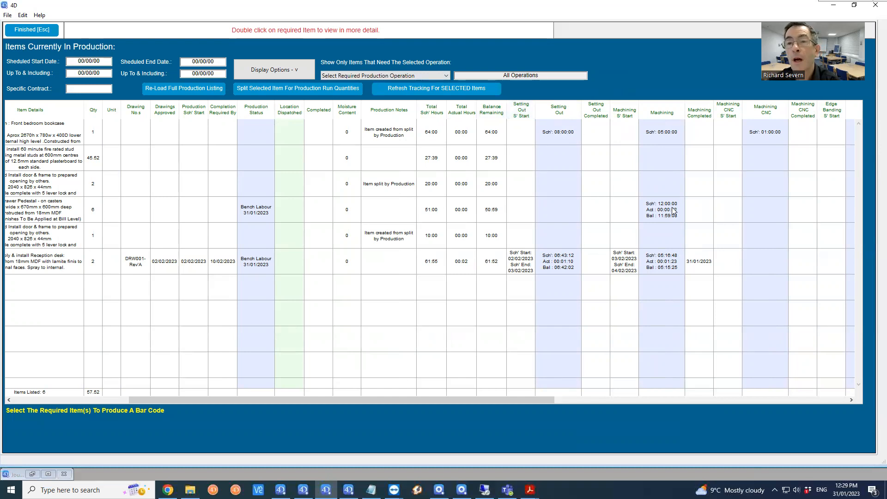
{"action": "left_click", "coordinate": [344, 74]}
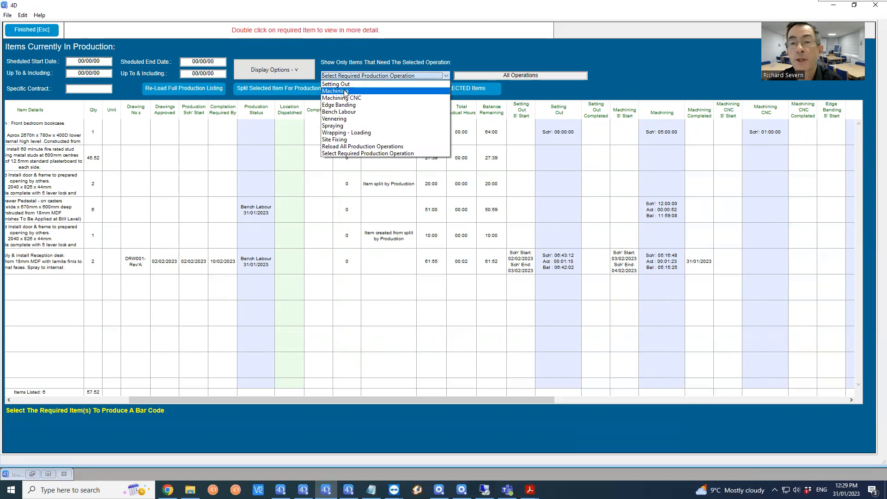
{"action": "left_click", "coordinate": [345, 91]}
{"action": "left_click_drag", "start_coordinate": [406, 400], "coordinate": [505, 401]}
{"action": "scroll", "coordinate": [572, 419], "scroll_direction": "left", "scroll_amount": 6}
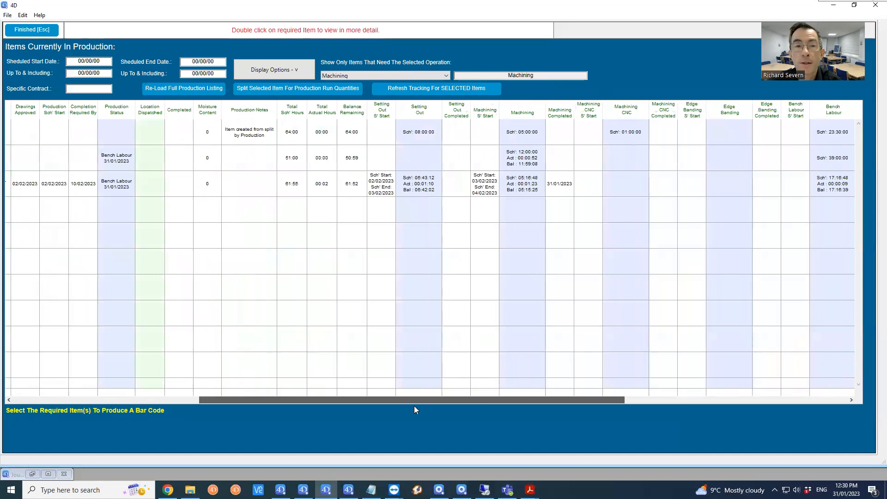
Filter the list in turn by Edge Banding, Vennering and Machining CNC.
{"action": "left_click", "coordinate": [383, 75]}
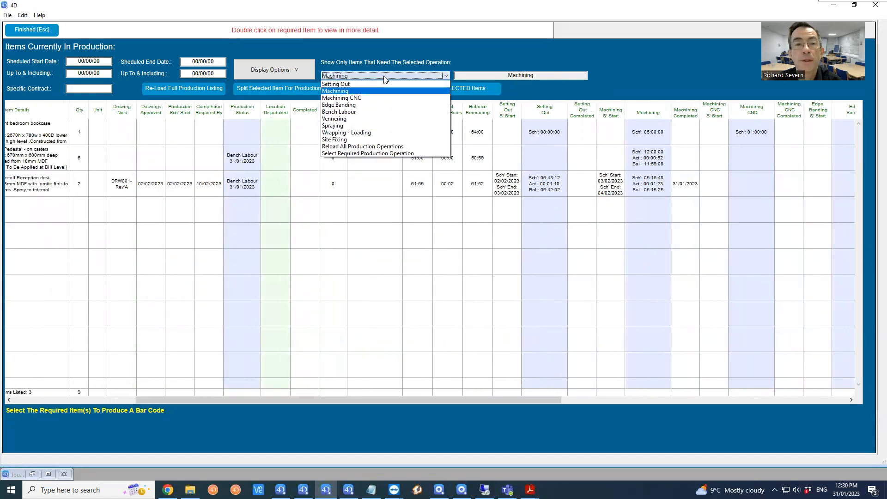
{"action": "left_click", "coordinate": [382, 105]}
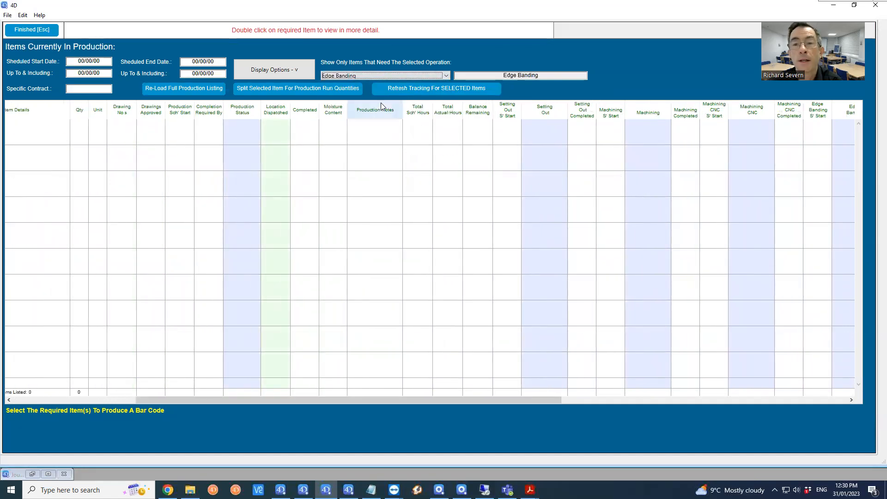
{"action": "left_click", "coordinate": [373, 75]}
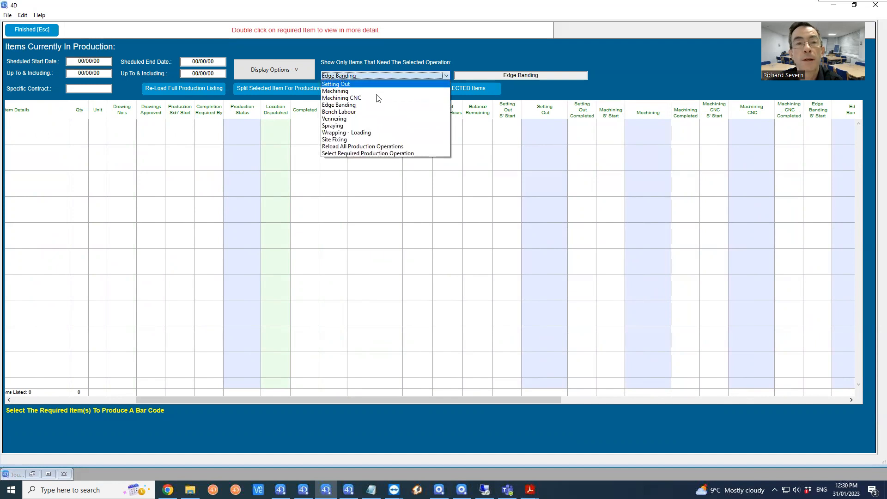
{"action": "left_click", "coordinate": [364, 119]}
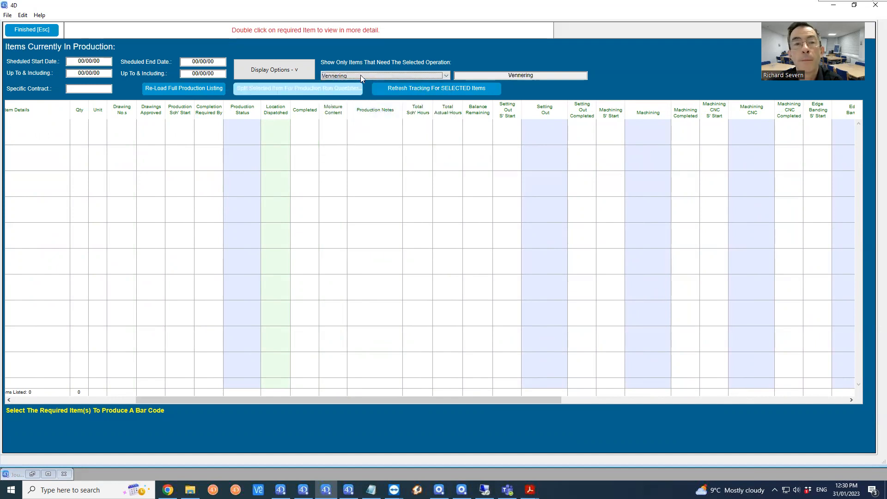
{"action": "left_click", "coordinate": [361, 75]}
{"action": "left_click", "coordinate": [364, 98]}
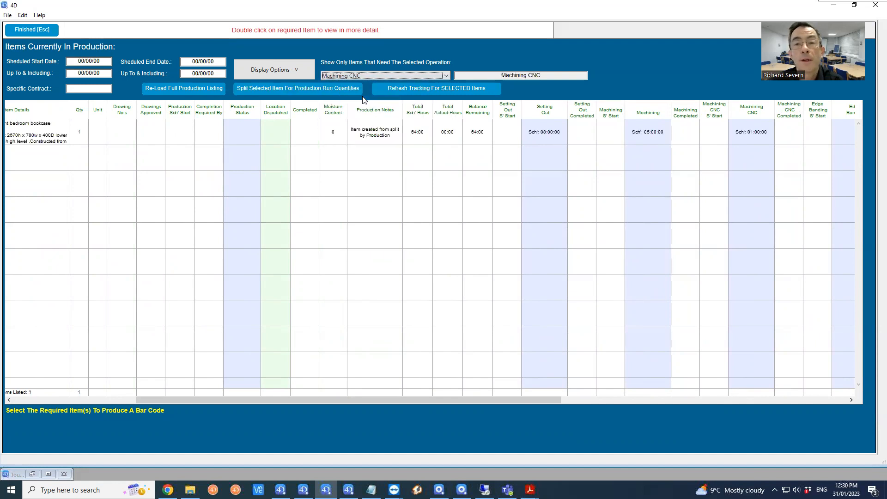
Reload the full production listing to show all six items, then return to the Production dashboard.
{"action": "left_click_drag", "start_coordinate": [282, 401], "coordinate": [44, 377]}
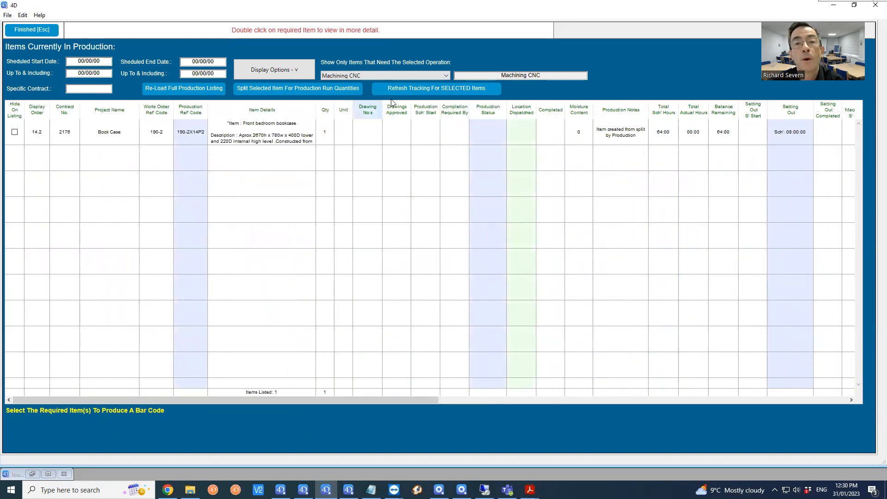
{"action": "left_click", "coordinate": [179, 90]}
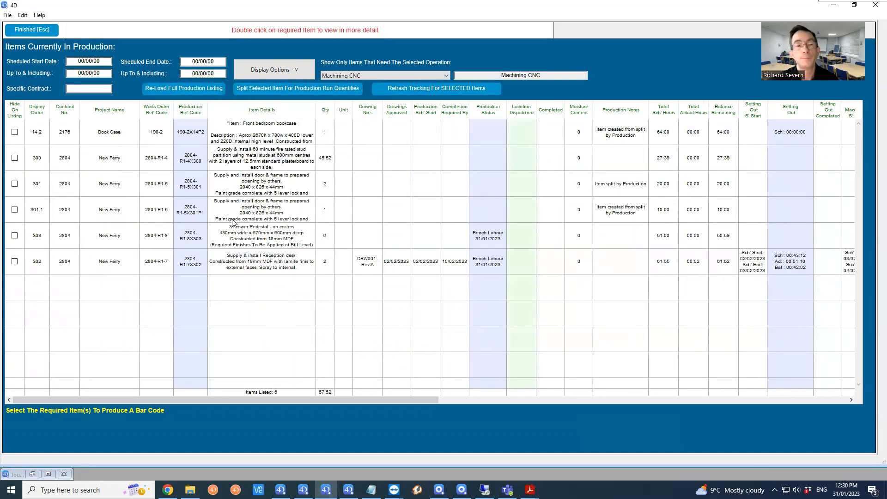
{"action": "left_click", "coordinate": [28, 30]}
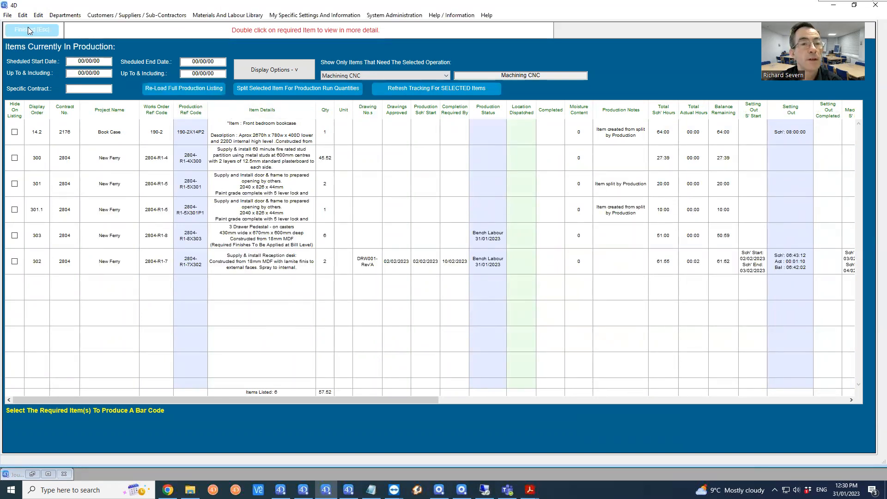